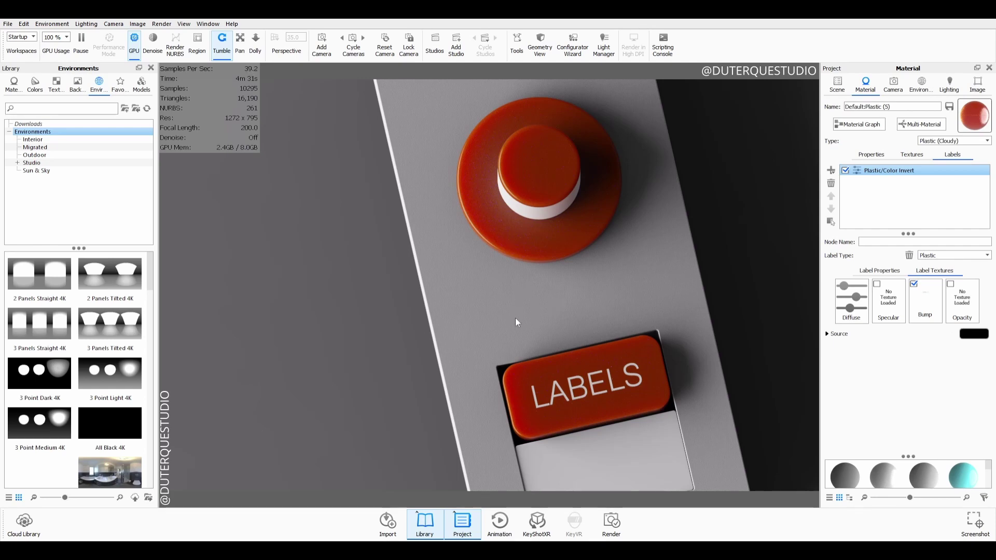
Step: Add TE-02.png as a texture label to the grey body's plastic material
{"action": "mouse_move", "coordinate": [515, 318]}
{"action": "left_mouse_down"}
{"action": "mouse_move", "coordinate": [581, 235]}
{"action": "mouse_move", "coordinate": [466, 273]}
{"action": "mouse_move", "coordinate": [472, 327]}
{"action": "mouse_move", "coordinate": [513, 312]}
{"action": "left_mouse_up"}
{"action": "scroll", "coordinate": [513, 312], "scroll_direction": "down", "scroll_amount": 2}
{"action": "scroll", "coordinate": [512, 312], "scroll_direction": "up", "scroll_amount": 4}
{"action": "double_click", "coordinate": [365, 375]}
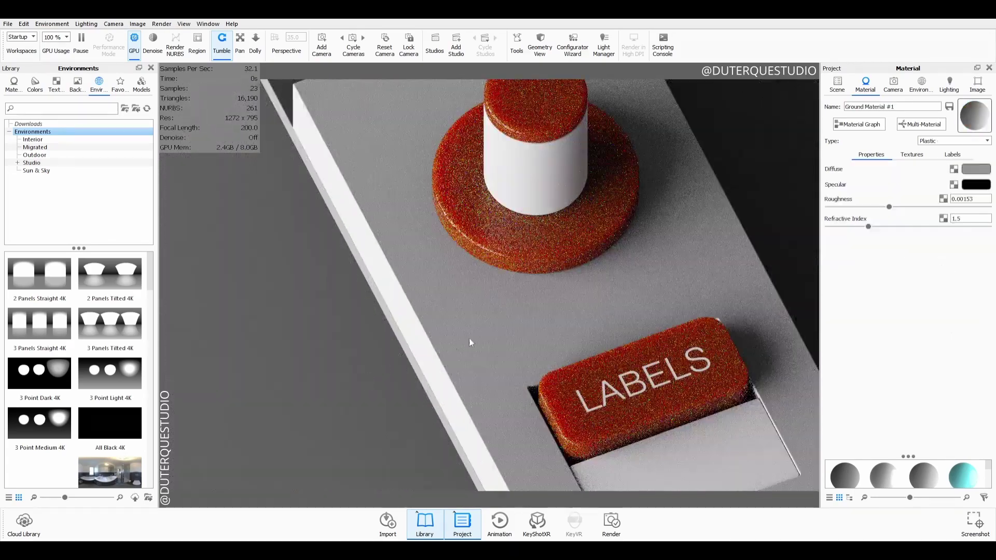
{"action": "double_click", "coordinate": [473, 337]}
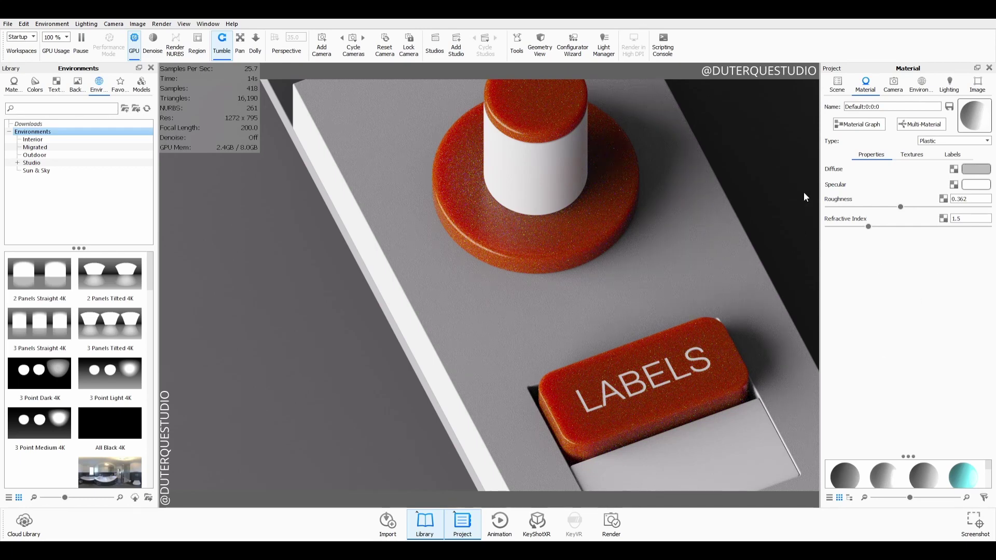
{"action": "left_click", "coordinate": [953, 156]}
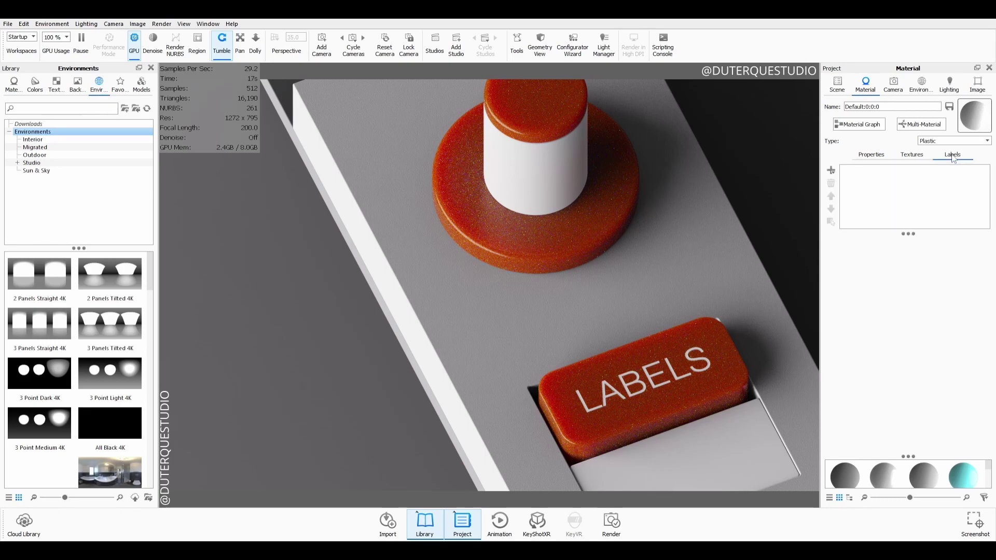
{"action": "left_click", "coordinate": [832, 171]}
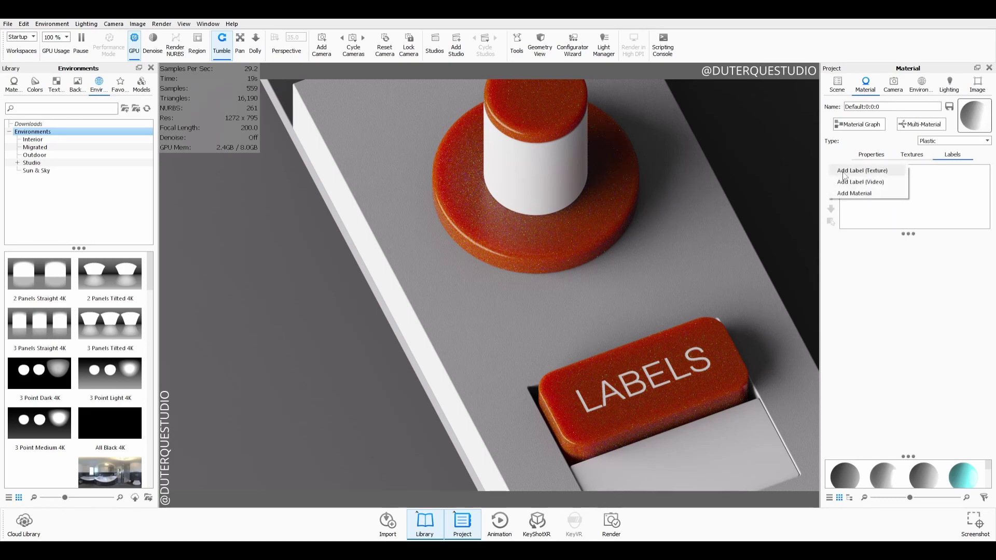
{"action": "left_click", "coordinate": [862, 171]}
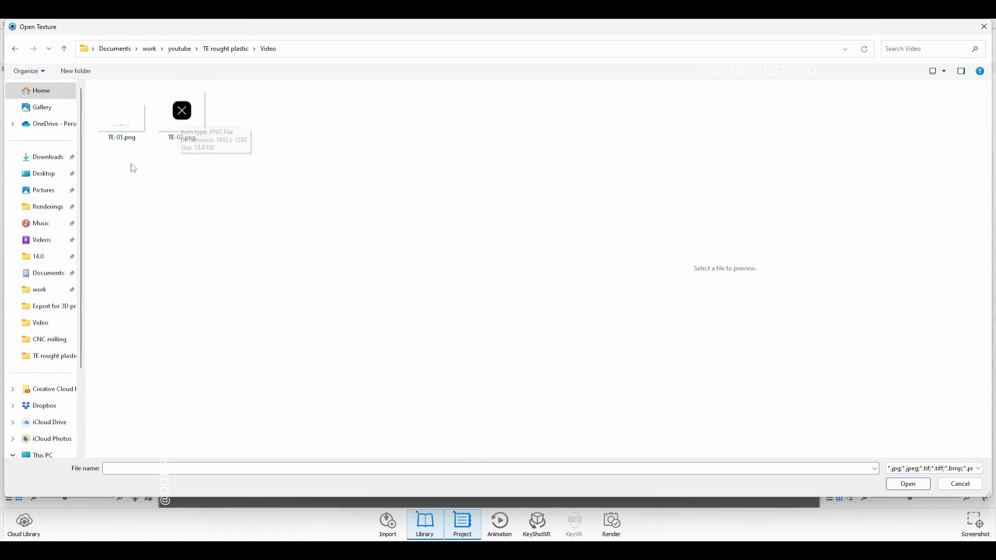
{"action": "left_click", "coordinate": [183, 123]}
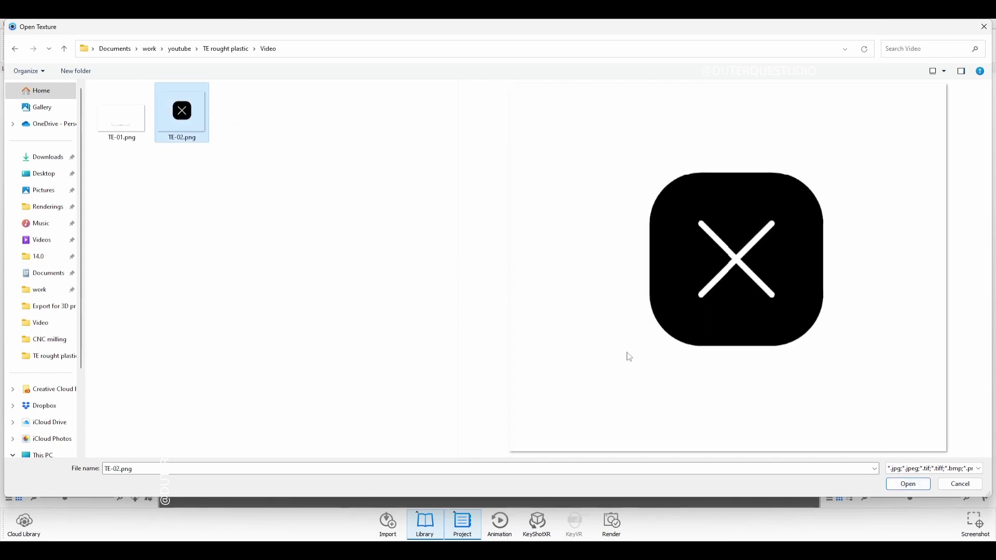
{"action": "left_click", "coordinate": [908, 484]}
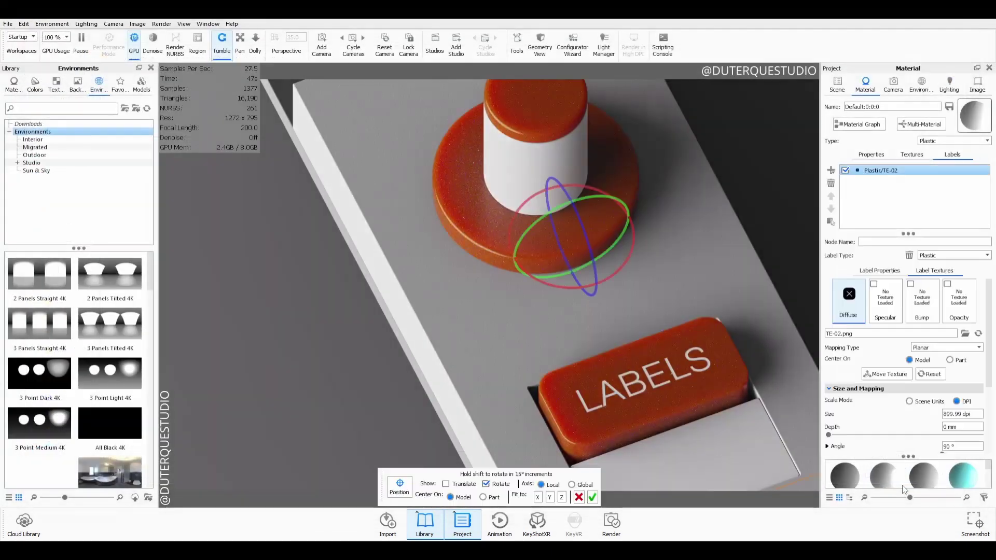
Step: Place the TE-02 label flat on the body's top face at 180° and shrink it to about 7549 dpi
{"action": "scroll", "coordinate": [407, 329], "scroll_direction": "down", "scroll_amount": 5}
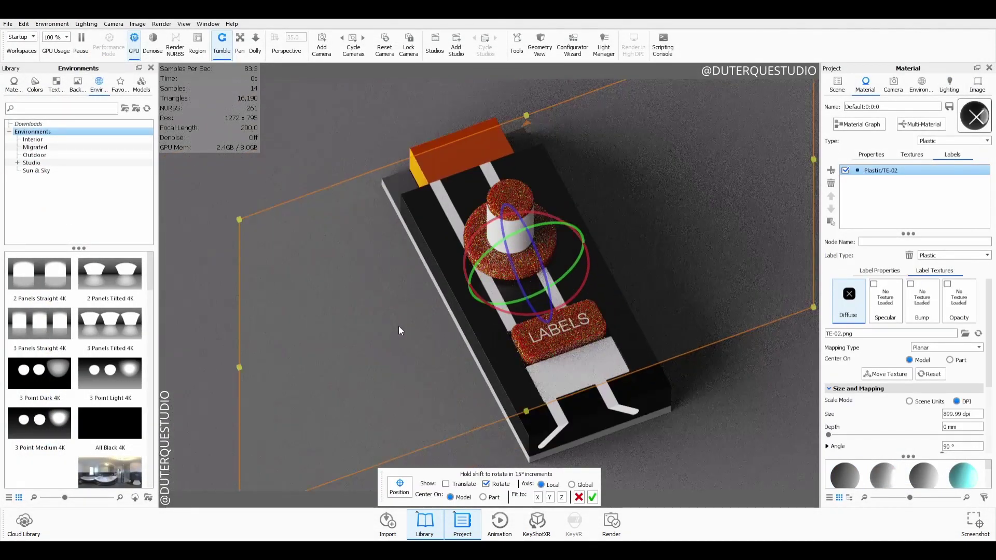
{"action": "left_click_drag", "start_coordinate": [369, 332], "coordinate": [436, 91]}
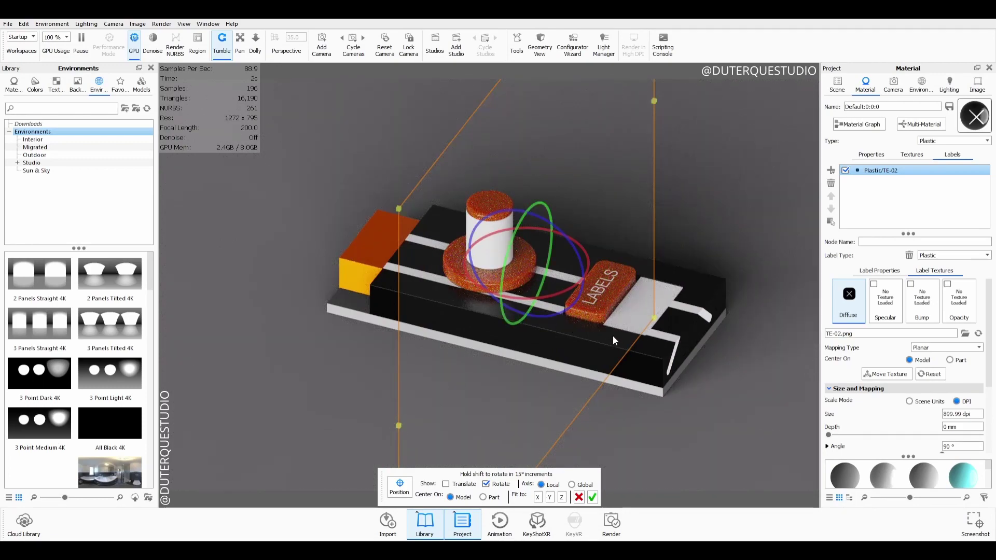
{"action": "left_click_drag", "start_coordinate": [612, 335], "coordinate": [538, 293]}
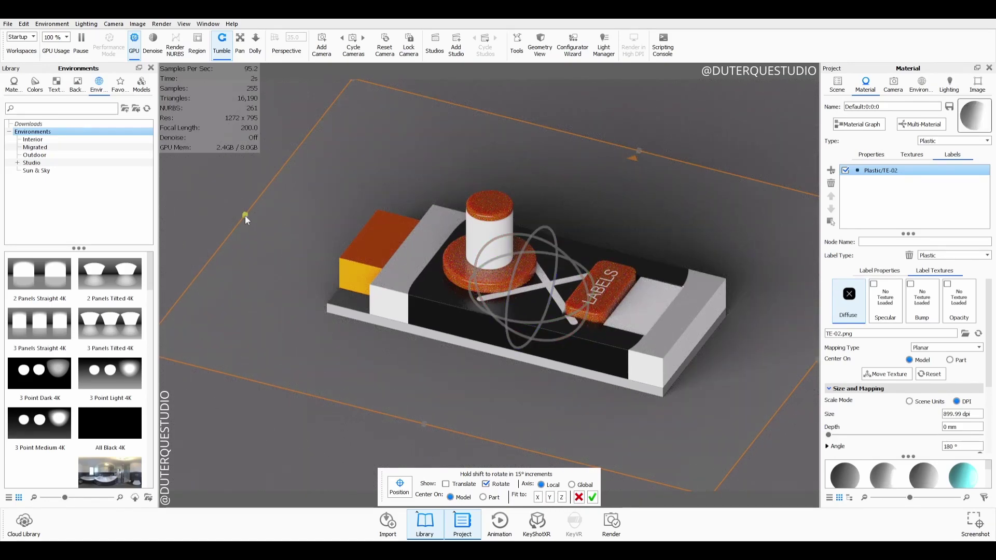
{"action": "left_click_drag", "start_coordinate": [245, 216], "coordinate": [533, 284]}
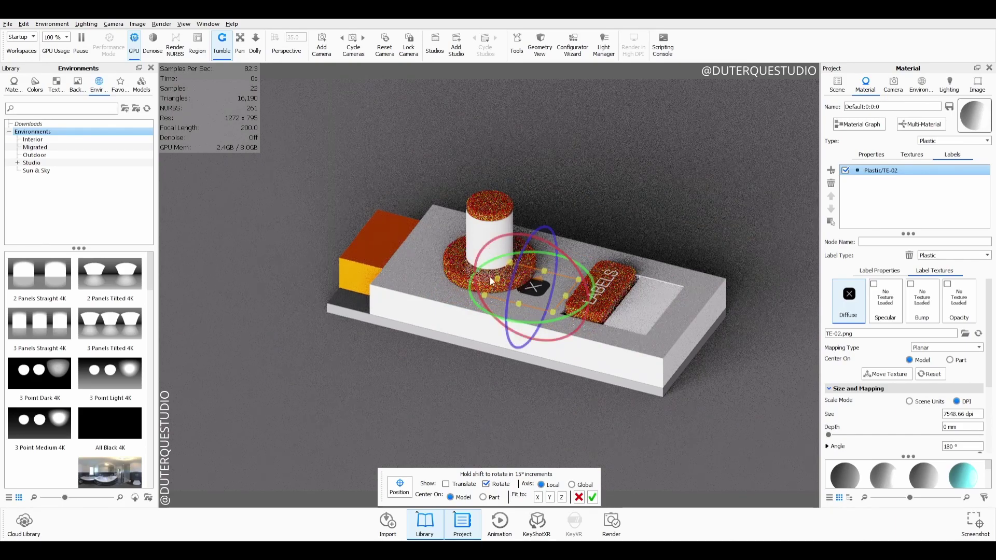
Step: In the Top camera view, centre the TE-02 label between the round knob and the LABELS button, reduce it to about 10710 dpi, and accept the placement
{"action": "left_click_drag", "start_coordinate": [625, 376], "coordinate": [542, 423]}
{"action": "left_click", "coordinate": [894, 83]}
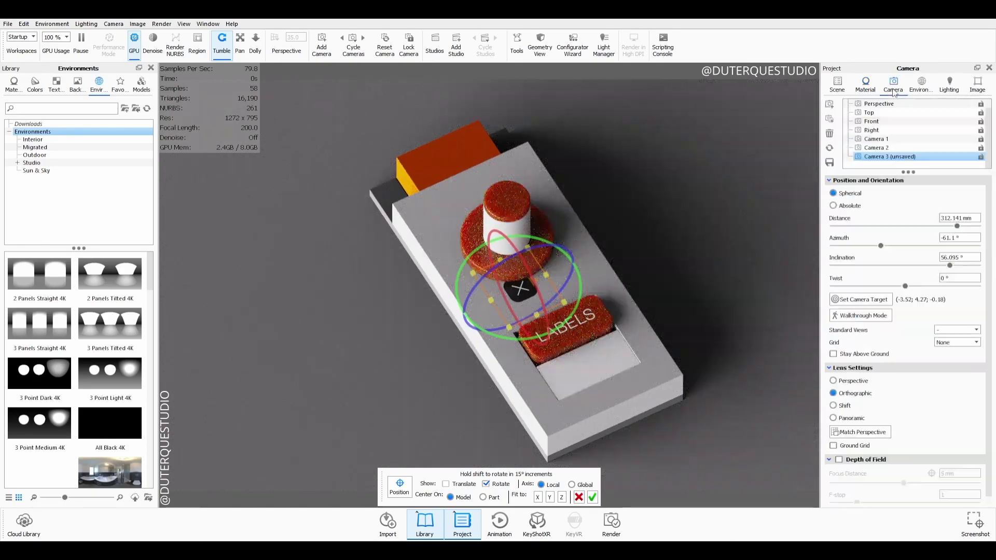
{"action": "left_click", "coordinate": [895, 113]}
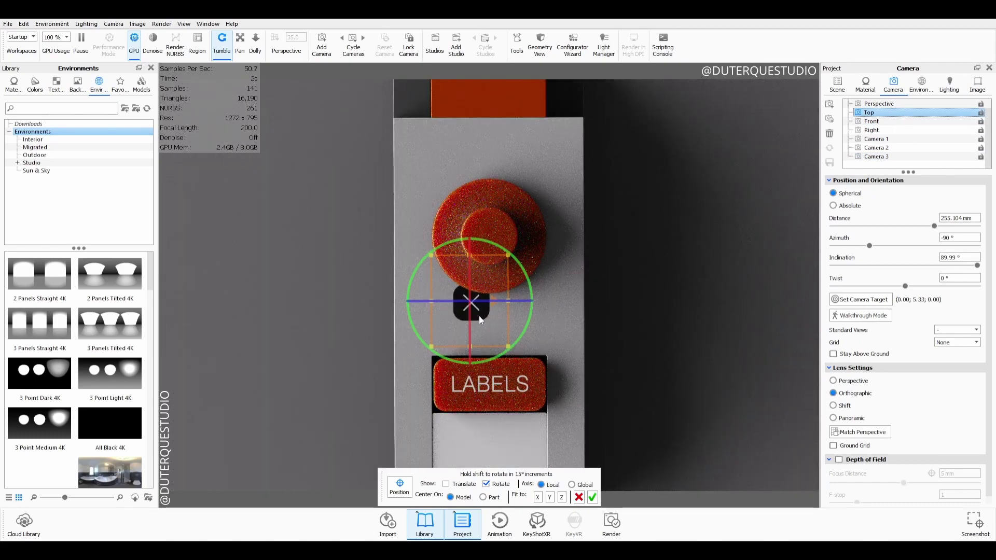
{"action": "mouse_move", "coordinate": [478, 316]}
{"action": "left_mouse_down"}
{"action": "mouse_move", "coordinate": [498, 329]}
{"action": "mouse_move", "coordinate": [488, 320]}
{"action": "left_mouse_up"}
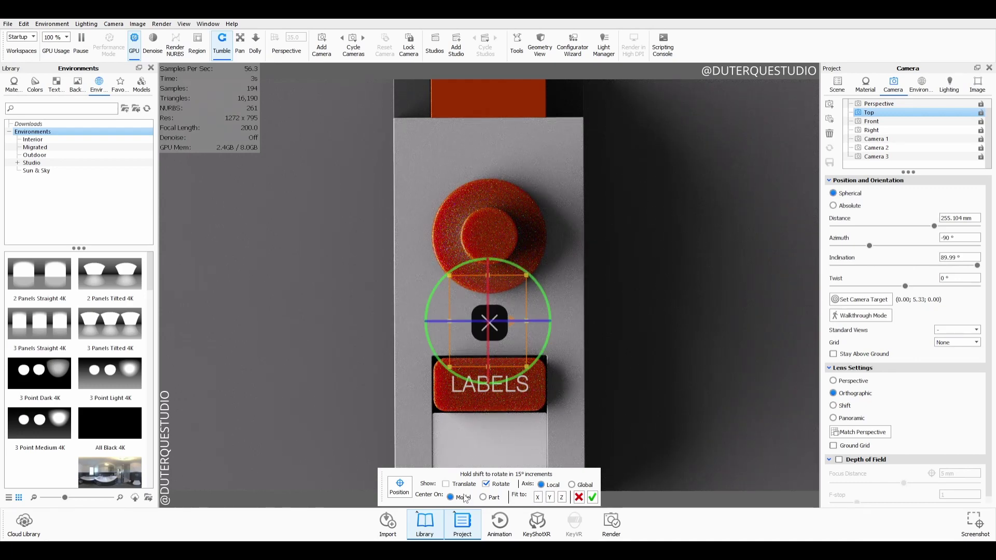
{"action": "left_click", "coordinate": [486, 484]}
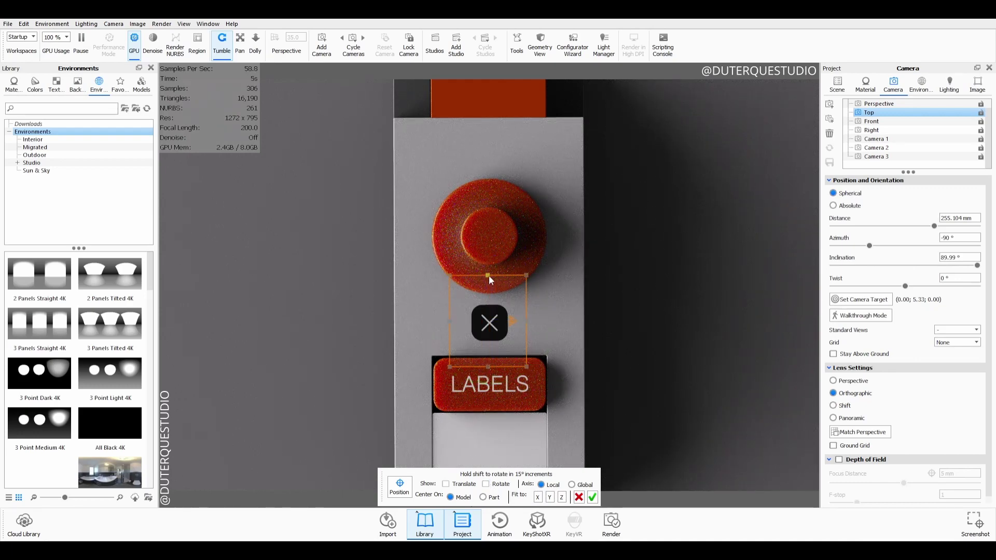
{"action": "left_click_drag", "start_coordinate": [489, 275], "coordinate": [493, 288]}
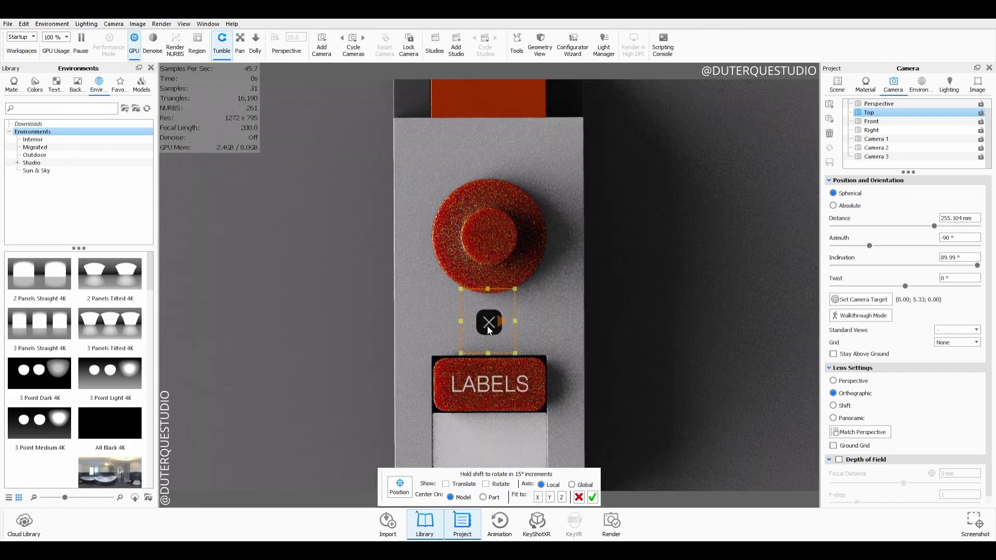
{"action": "left_click_drag", "start_coordinate": [490, 323], "coordinate": [493, 320]}
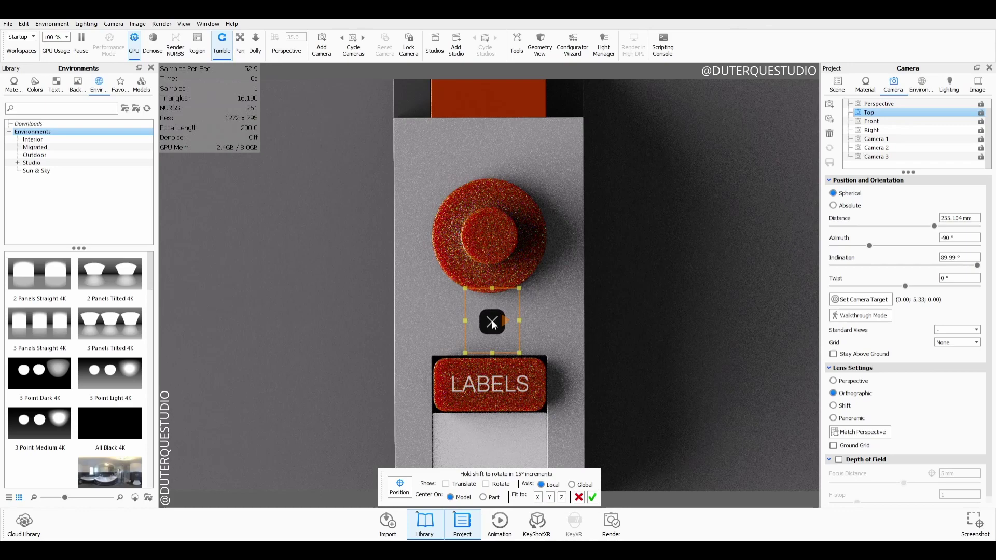
{"action": "left_click", "coordinate": [592, 497]}
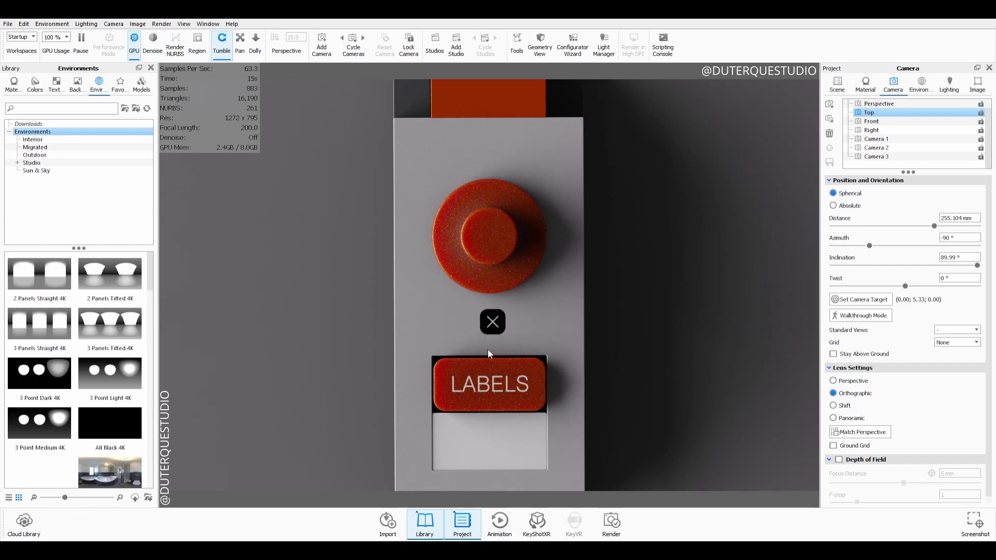
Step: Add TE-01.png as a second texture label on the grey body's material
{"action": "left_click_drag", "start_coordinate": [488, 349], "coordinate": [689, 300]}
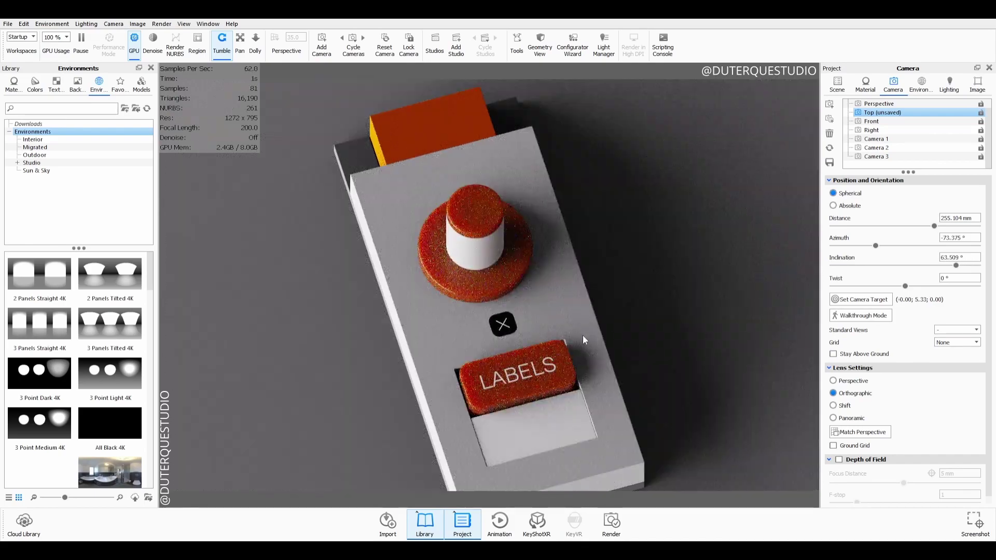
{"action": "left_click_drag", "start_coordinate": [583, 338], "coordinate": [521, 352]}
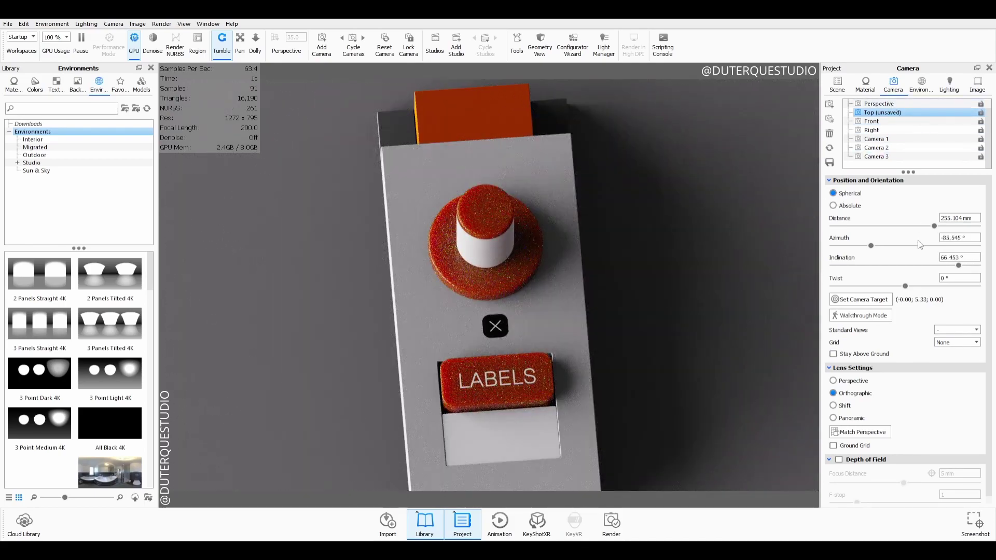
{"action": "double_click", "coordinate": [497, 305]}
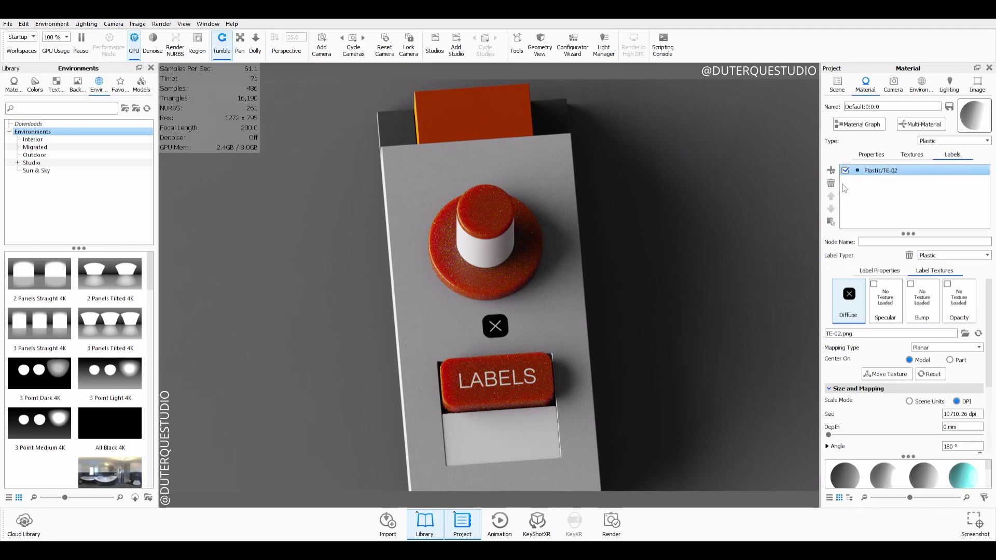
{"action": "left_click", "coordinate": [832, 171]}
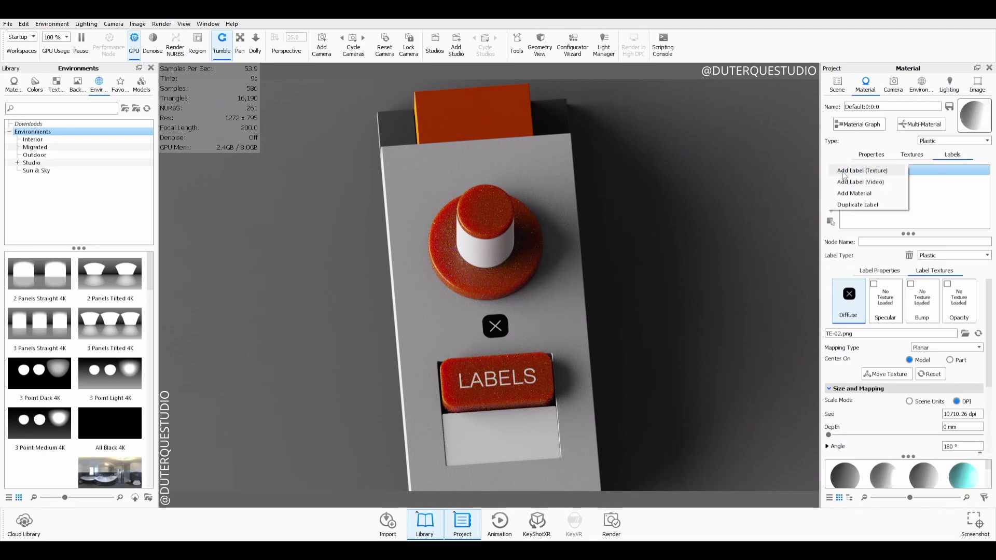
{"action": "left_click", "coordinate": [856, 171]}
{"action": "left_click", "coordinate": [136, 117]}
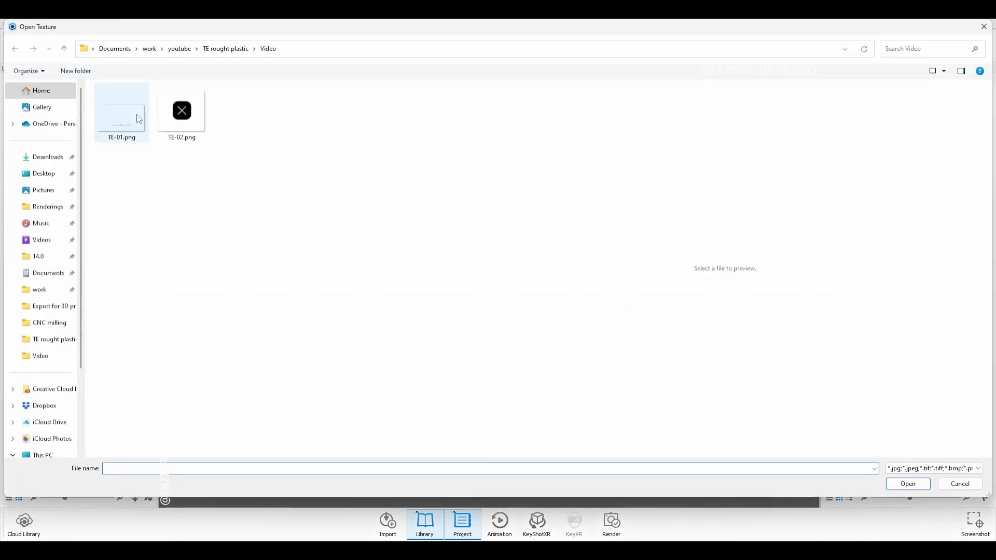
{"action": "left_click", "coordinate": [909, 484]}
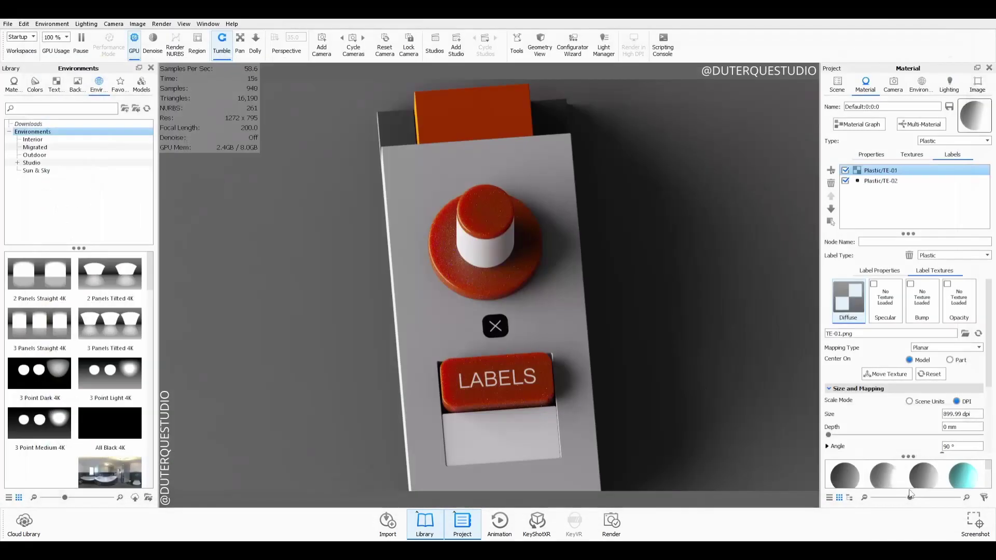
Step: Place the TE-01 label flat on the body's top face at 180° and shrink it to about 6148 dpi
{"action": "left_click_drag", "start_coordinate": [649, 207], "coordinate": [485, 350]}
{"action": "scroll", "coordinate": [493, 354], "scroll_direction": "down", "scroll_amount": 5}
{"action": "scroll", "coordinate": [497, 344], "scroll_direction": "up", "scroll_amount": 5}
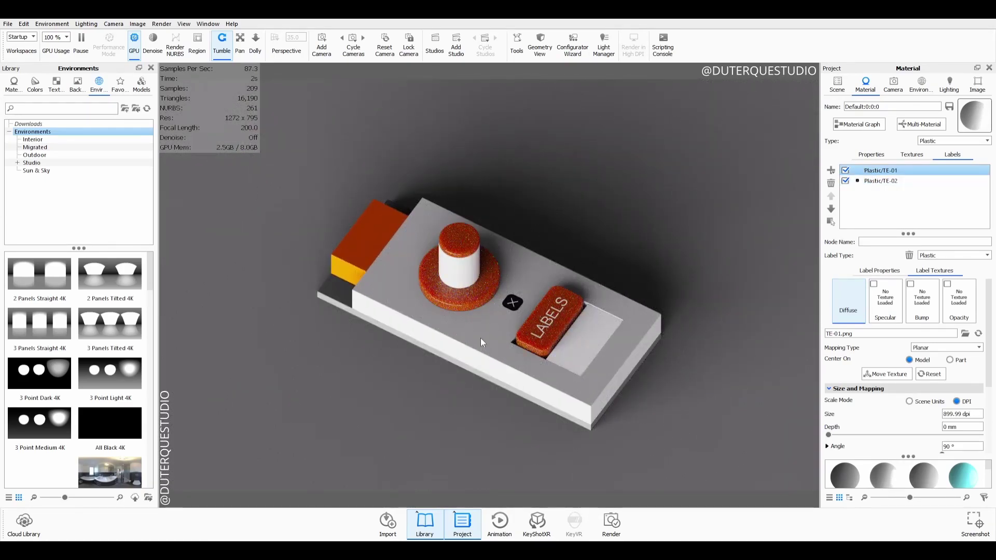
{"action": "left_click_drag", "start_coordinate": [481, 338], "coordinate": [453, 326]}
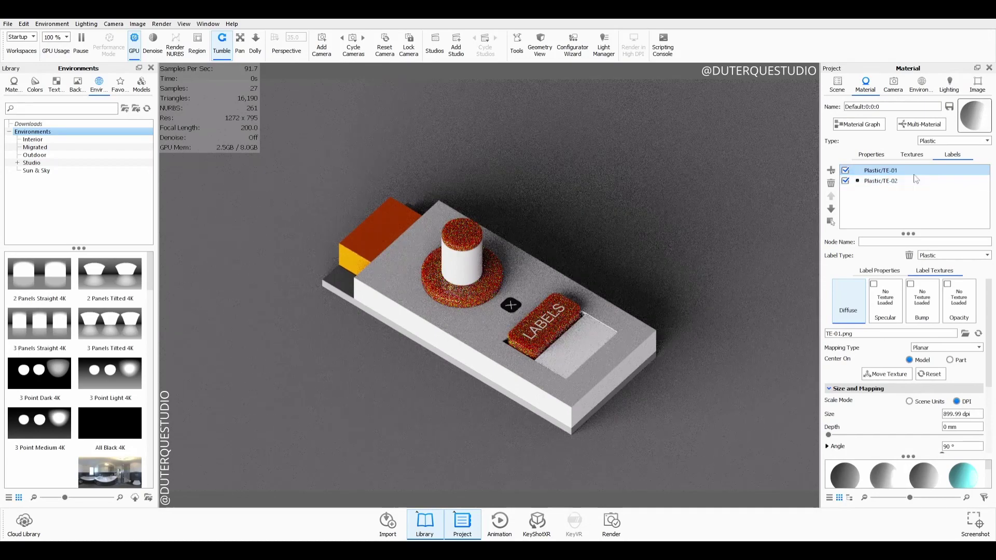
{"action": "left_click", "coordinate": [888, 375]}
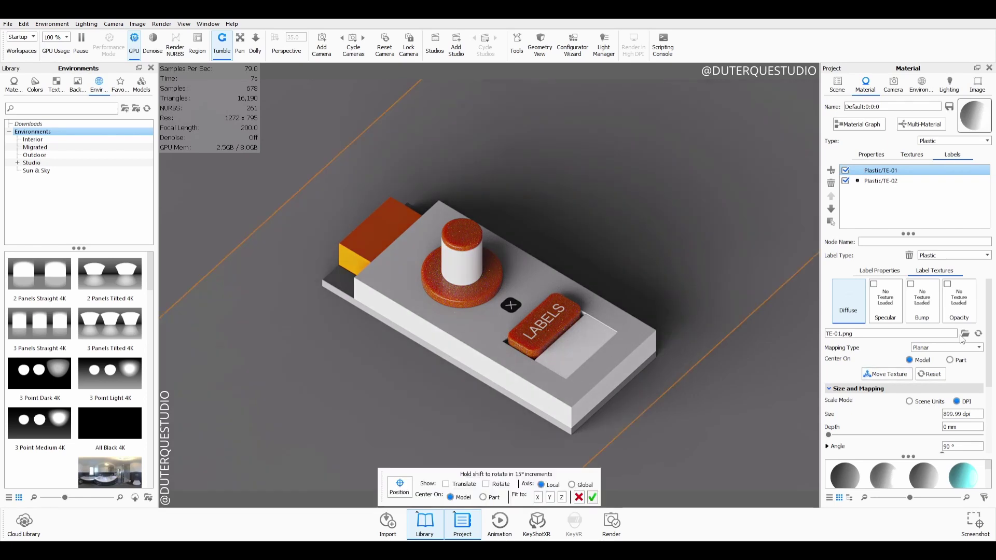
{"action": "left_click_drag", "start_coordinate": [437, 319], "coordinate": [490, 297]}
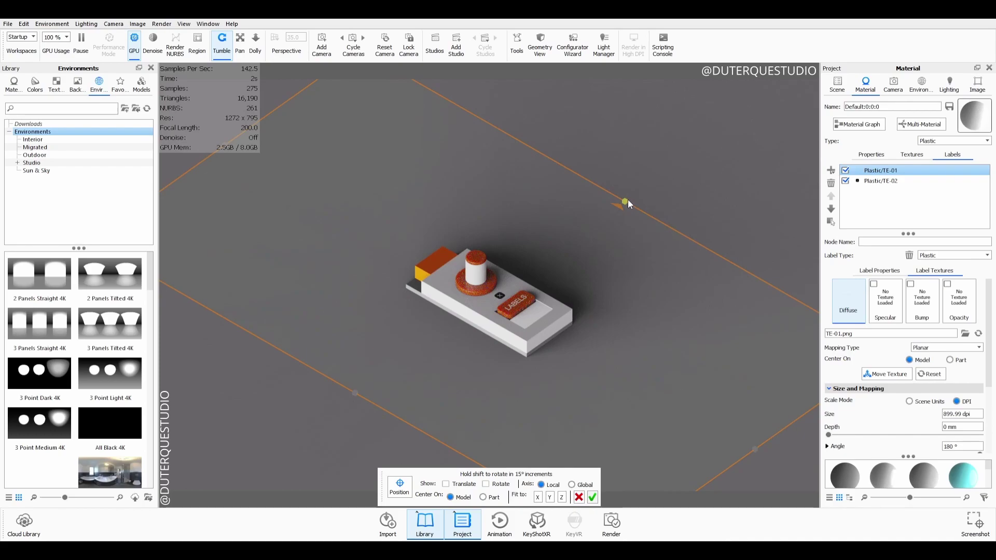
{"action": "left_click_drag", "start_coordinate": [627, 203], "coordinate": [453, 319]}
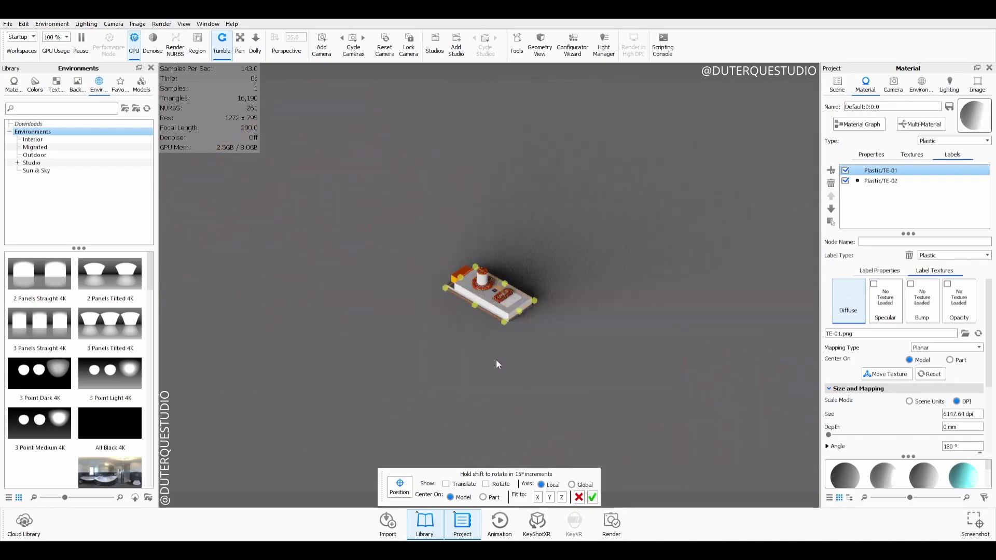
Step: In the Top camera view, enlarge the TE-01 label to about 4213 dpi, place the GAIN bracket left of the knob and LABELS button, and accept
{"action": "scroll", "coordinate": [496, 360], "scroll_direction": "up", "scroll_amount": 10}
{"action": "scroll", "coordinate": [495, 364], "scroll_direction": "down", "scroll_amount": 8}
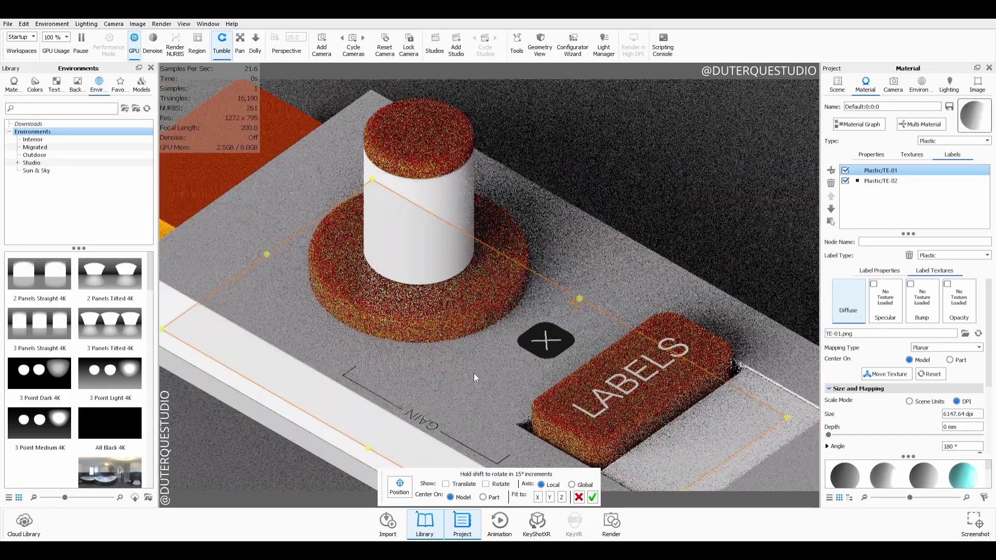
{"action": "left_click", "coordinate": [919, 85]}
{"action": "left_click", "coordinate": [902, 87]}
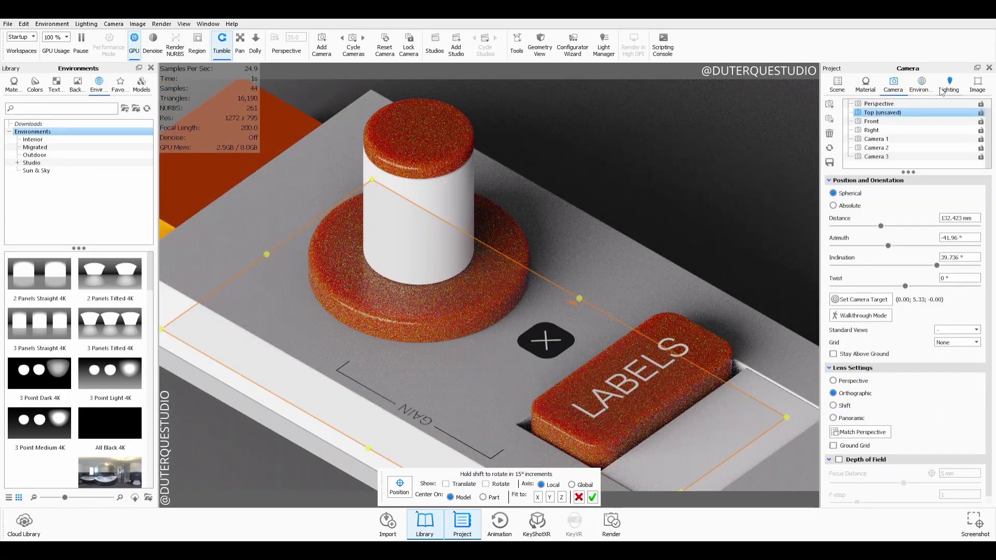
{"action": "double_click", "coordinate": [896, 116]}
{"action": "left_click", "coordinate": [897, 112]}
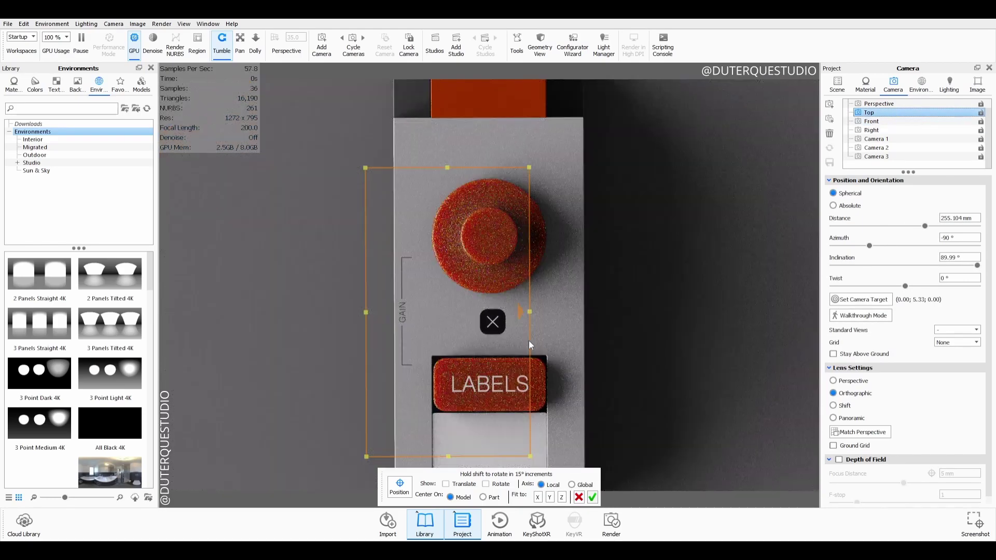
{"action": "scroll", "coordinate": [447, 355], "scroll_direction": "up", "scroll_amount": 5}
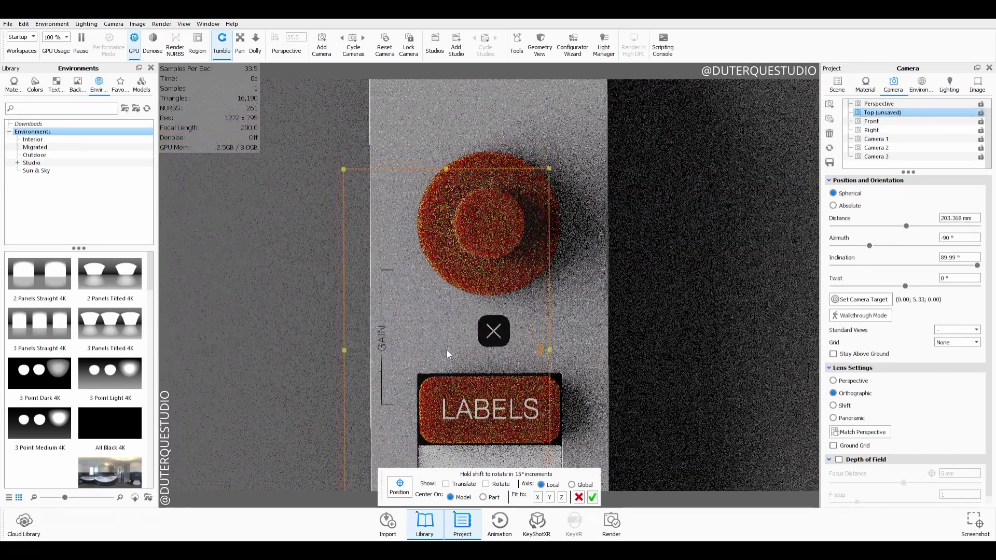
{"action": "left_click_drag", "start_coordinate": [550, 174], "coordinate": [619, 131]}
{"action": "left_click_drag", "start_coordinate": [507, 304], "coordinate": [463, 328]}
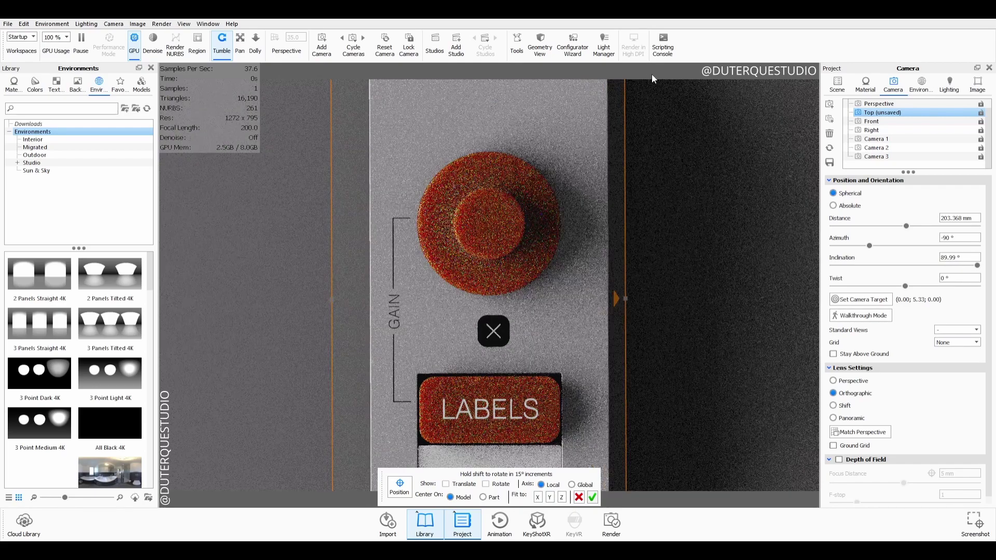
{"action": "scroll", "coordinate": [480, 309], "scroll_direction": "down", "scroll_amount": 3}
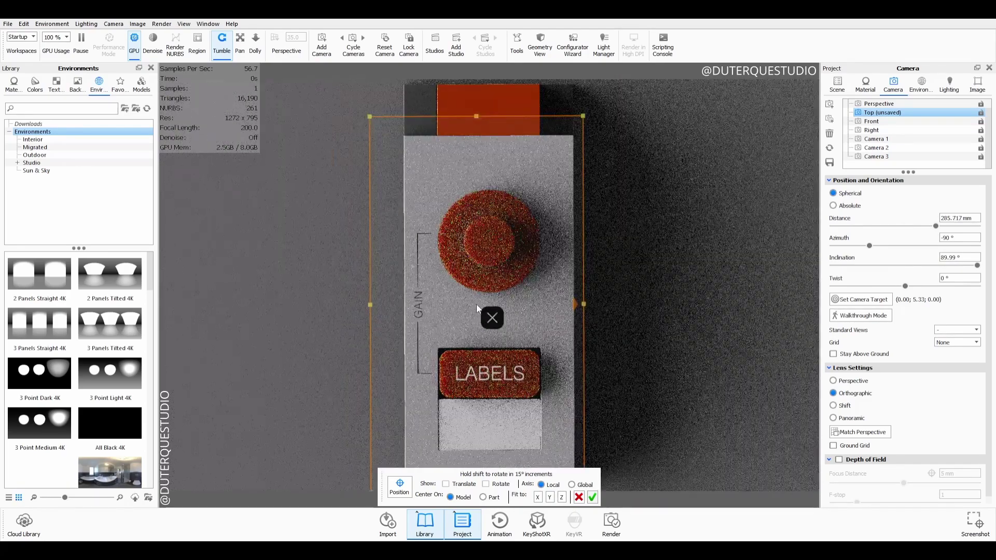
{"action": "left_click", "coordinate": [593, 498]}
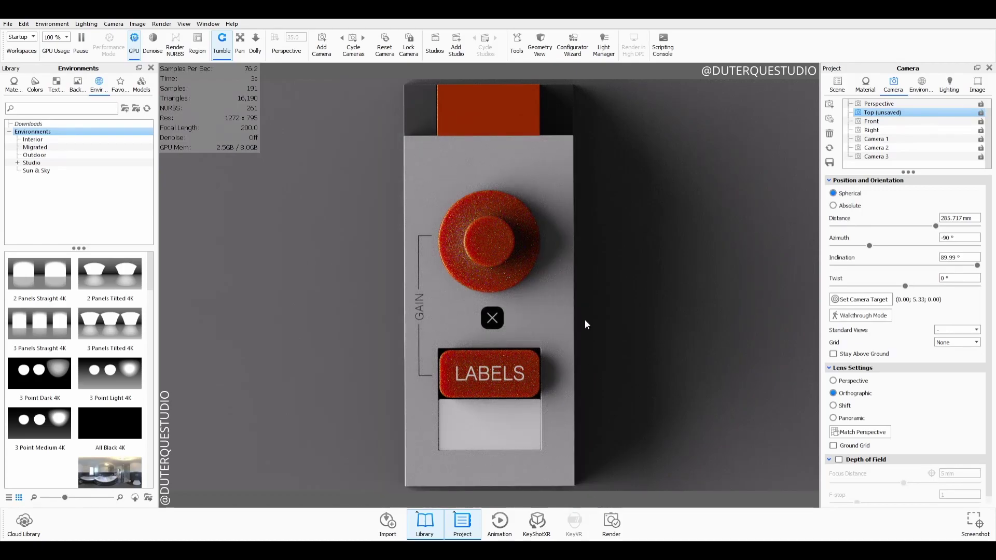
Step: Reuse the TE-01 label's diffuse texture, TE-01.png, as the bump texture of the same label
{"action": "left_click_drag", "start_coordinate": [544, 330], "coordinate": [531, 346]}
{"action": "scroll", "coordinate": [509, 375], "scroll_direction": "up", "scroll_amount": 3}
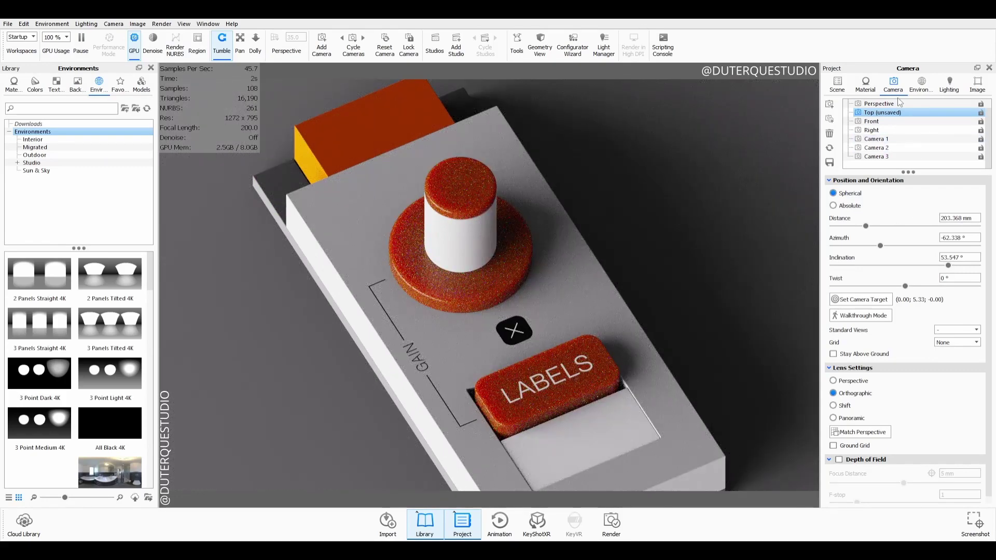
{"action": "left_click", "coordinate": [866, 84]}
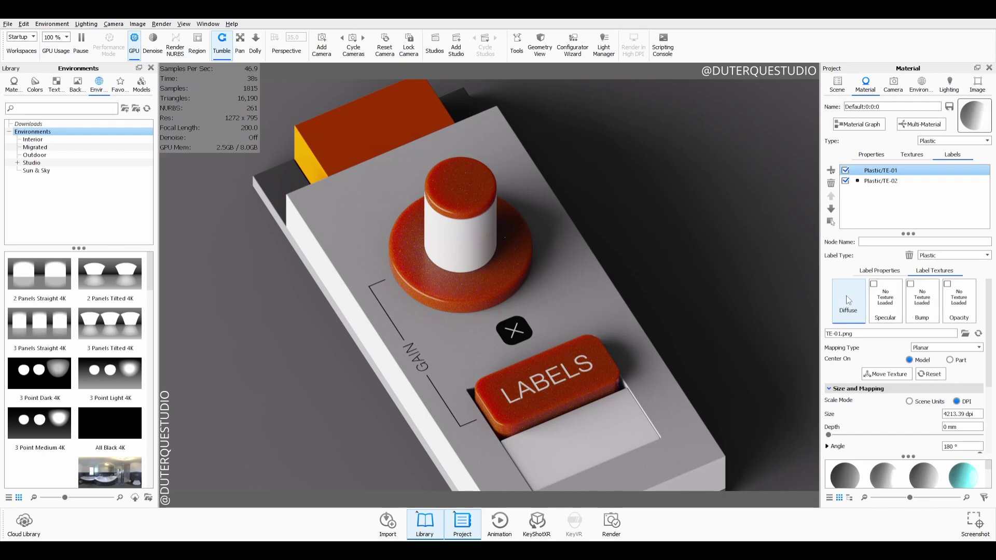
{"action": "left_click", "coordinate": [904, 294]}
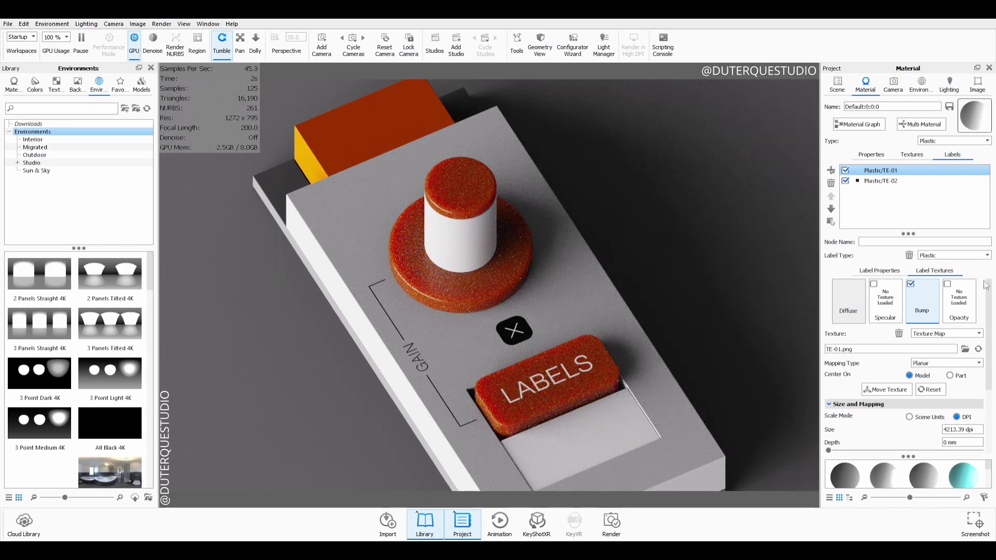
Step: Compare the GAIN lettering up close with the TE-01 label's bump texture disabled and enabled
{"action": "left_click_drag", "start_coordinate": [493, 366], "coordinate": [432, 406]}
{"action": "scroll", "coordinate": [432, 410], "scroll_direction": "up", "scroll_amount": 4}
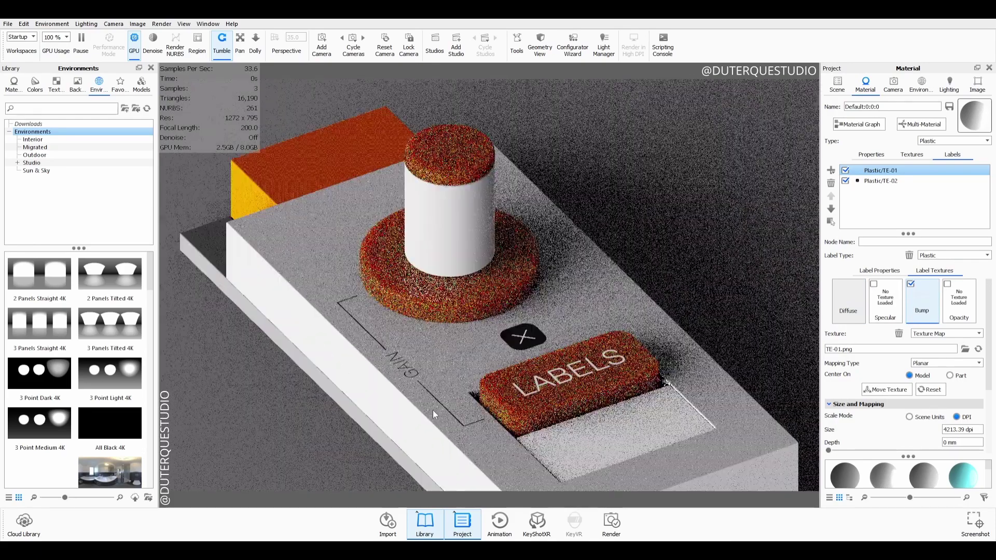
{"action": "scroll", "coordinate": [415, 416], "scroll_direction": "up", "scroll_amount": 8}
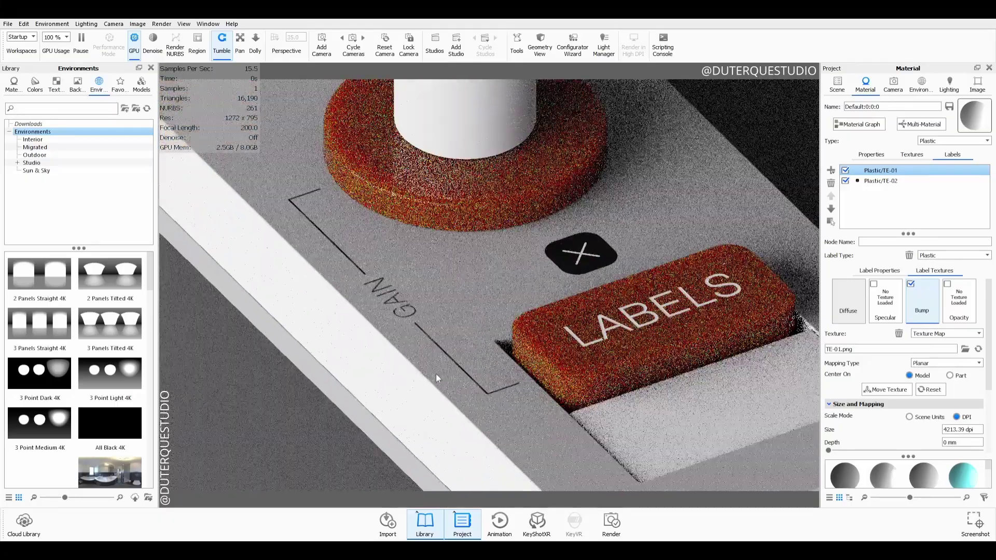
{"action": "scroll", "coordinate": [358, 371], "scroll_direction": "up", "scroll_amount": 3}
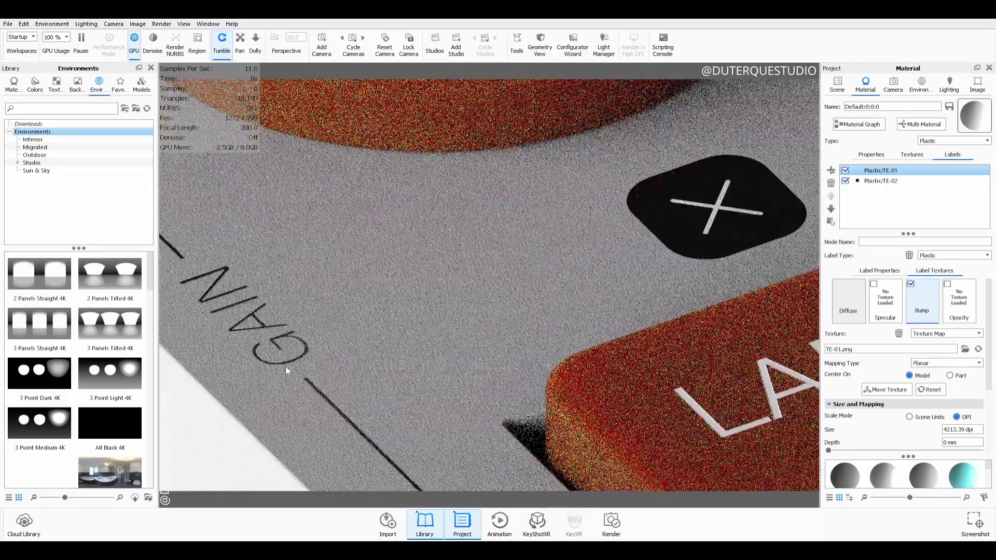
{"action": "left_click", "coordinate": [910, 285]}
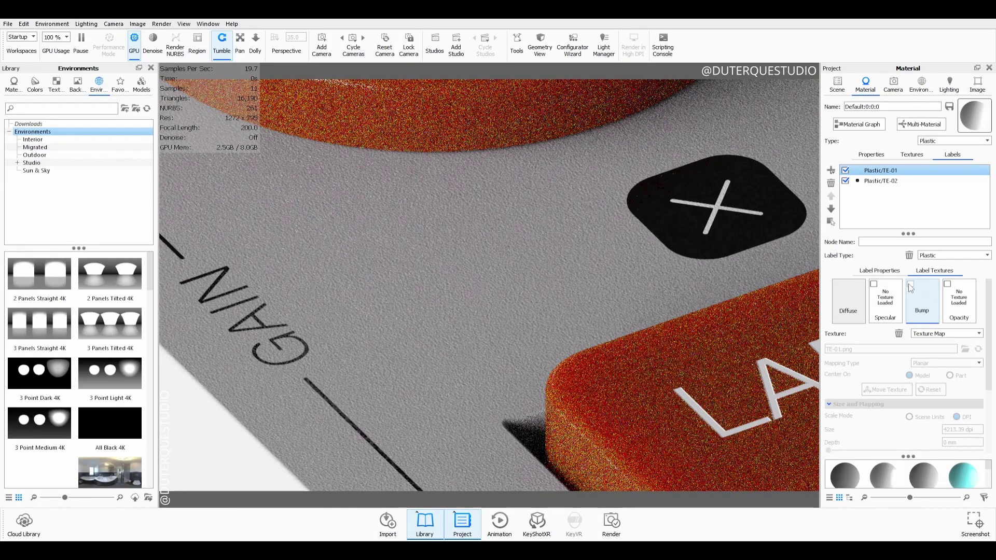
{"action": "left_click", "coordinate": [911, 285]}
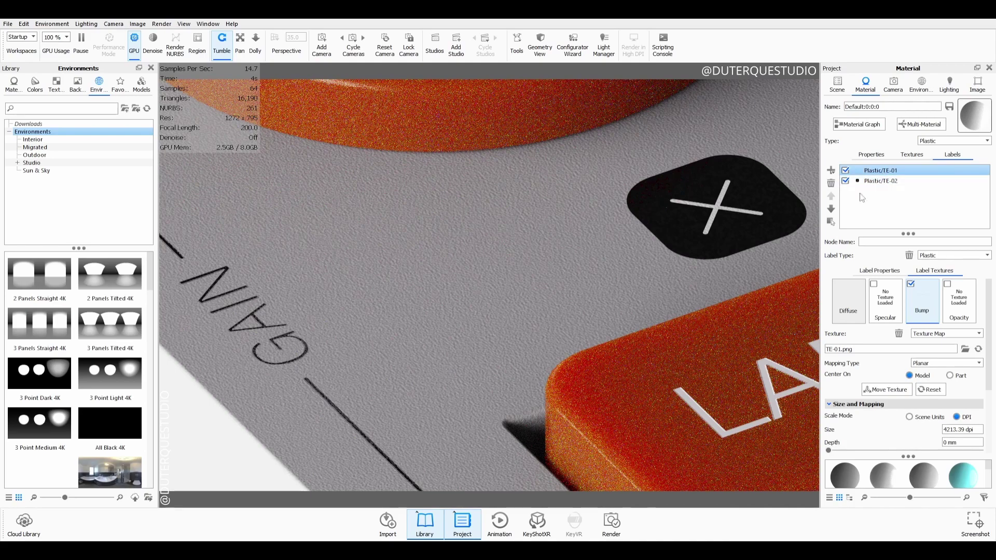
Step: Try a negative bump height on the TE-01 label, and settle on a bump height of about 0.821
{"action": "scroll", "coordinate": [869, 381], "scroll_direction": "down", "scroll_amount": 3}
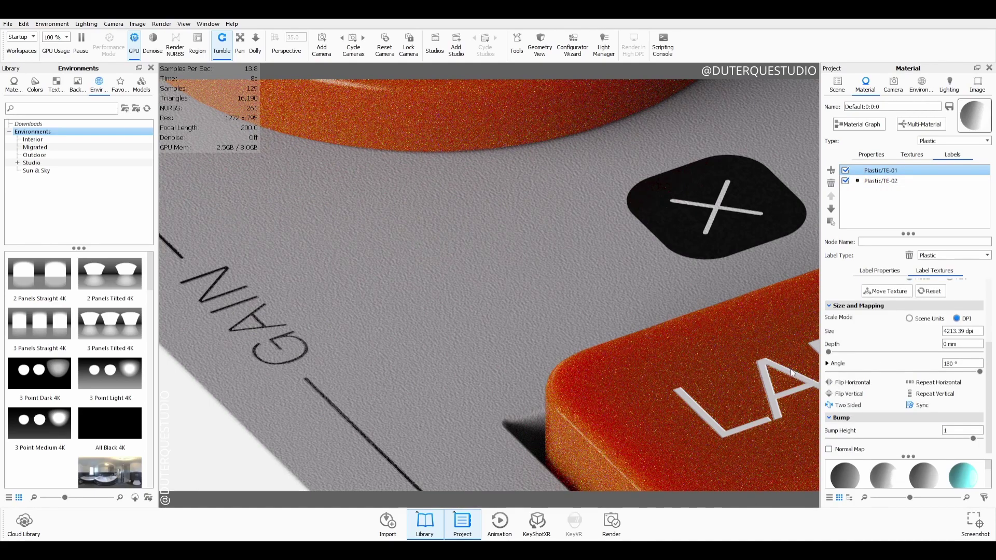
{"action": "scroll", "coordinate": [719, 391], "scroll_direction": "down", "scroll_amount": 2}
{"action": "left_click_drag", "start_coordinate": [973, 438], "coordinate": [861, 439]}
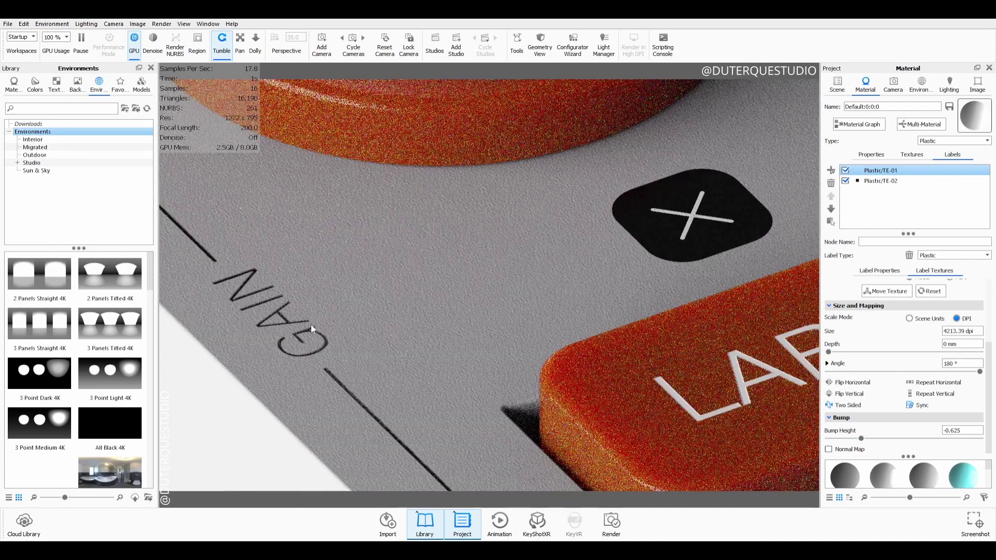
{"action": "left_click", "coordinate": [958, 439]}
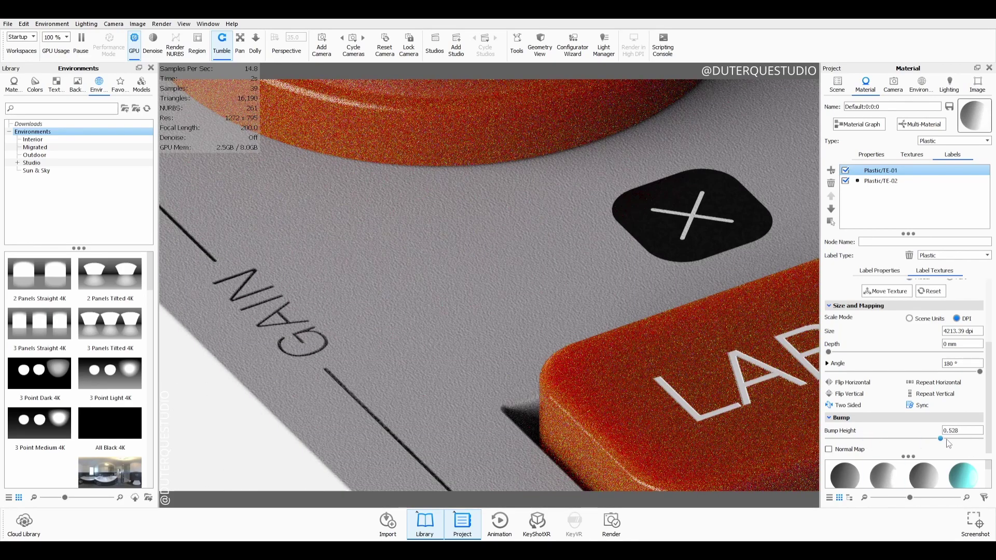
{"action": "left_click_drag", "start_coordinate": [959, 439], "coordinate": [961, 439]}
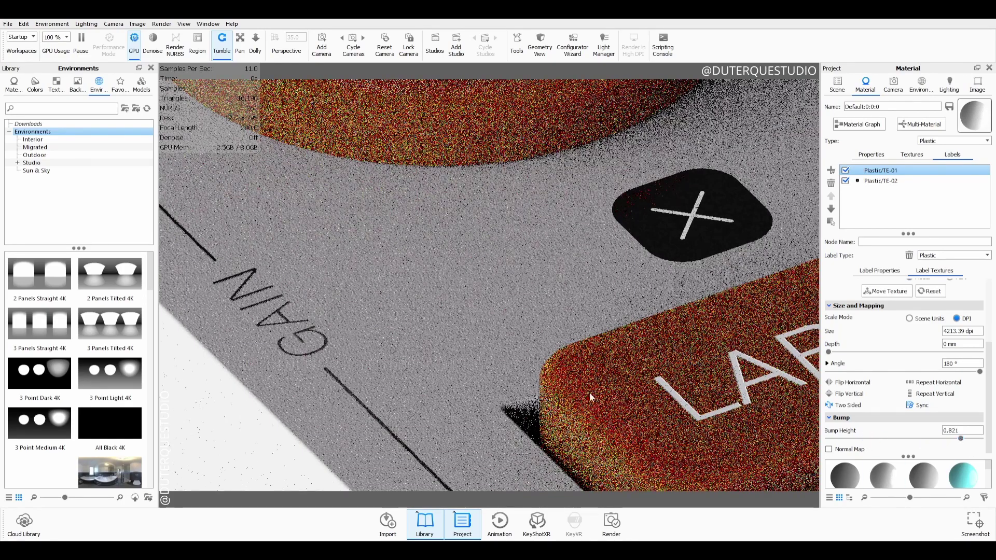
Step: Reuse the TE-02 label's diffuse texture, TE-02.png, as its bump texture and examine the X icon up close
{"action": "scroll", "coordinate": [439, 330], "scroll_direction": "down", "scroll_amount": 5}
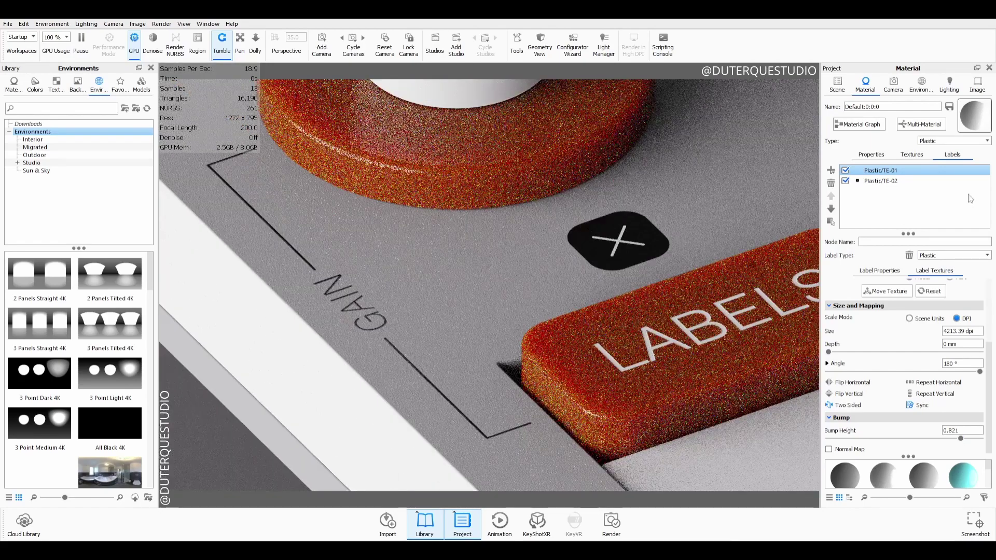
{"action": "left_click", "coordinate": [927, 181]}
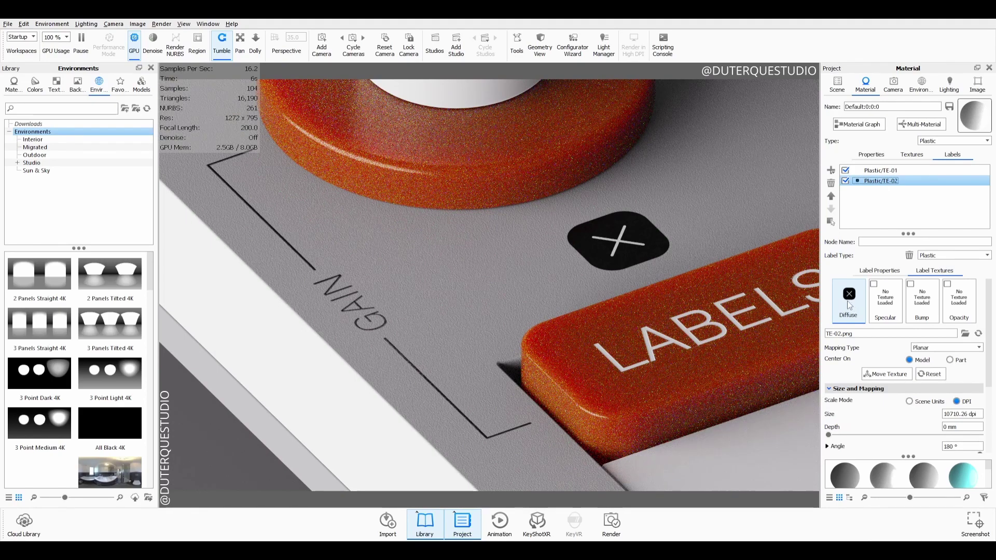
{"action": "left_click_drag", "start_coordinate": [850, 306], "coordinate": [925, 306]}
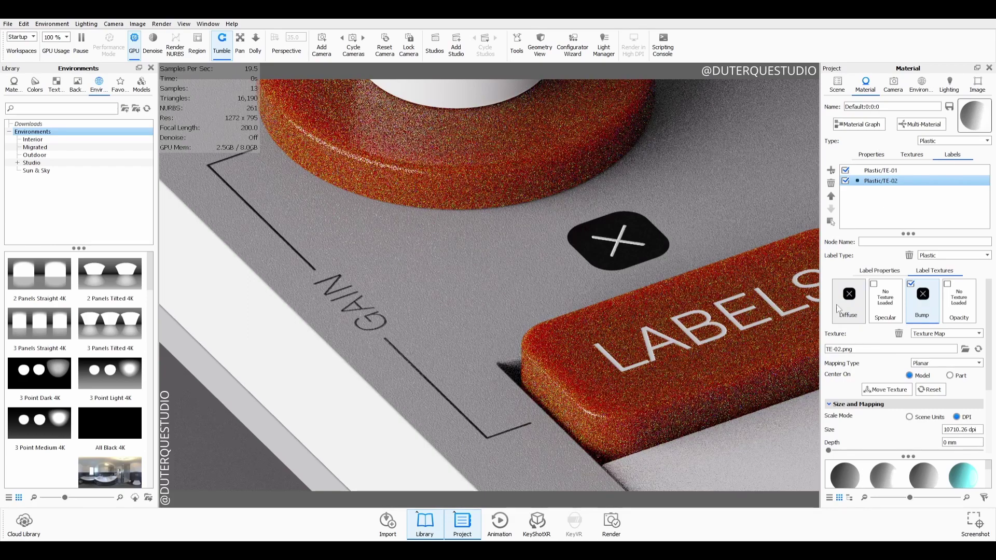
{"action": "scroll", "coordinate": [643, 245], "scroll_direction": "down", "scroll_amount": 3}
{"action": "scroll", "coordinate": [640, 242], "scroll_direction": "up", "scroll_amount": 5}
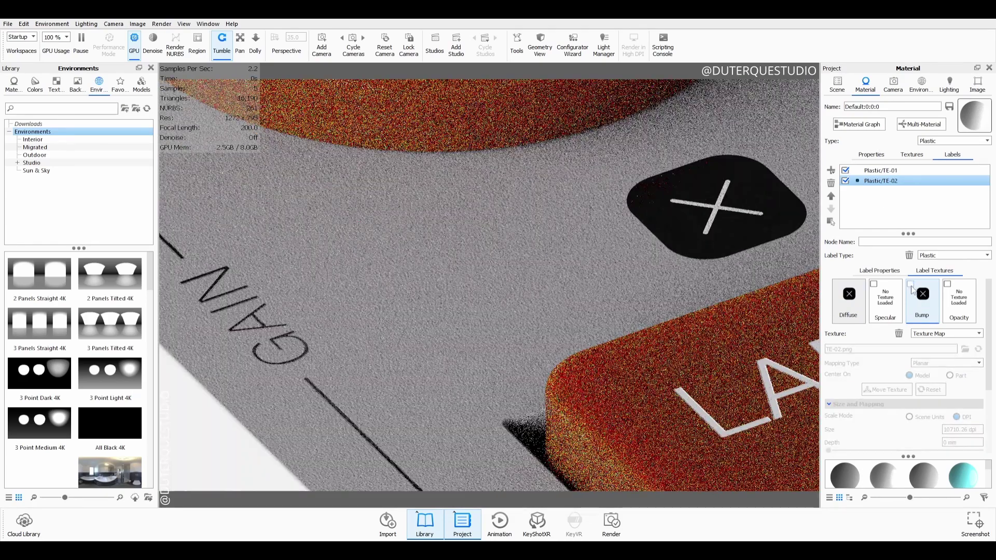
{"action": "scroll", "coordinate": [660, 285], "scroll_direction": "down", "scroll_amount": 1}
{"action": "scroll", "coordinate": [660, 285], "scroll_direction": "down", "scroll_amount": 5}
Step: Review the texture settings of the TE-01 and TE-02 labels and inspect both graphics on the body from different angles
{"action": "left_click", "coordinate": [884, 170]}
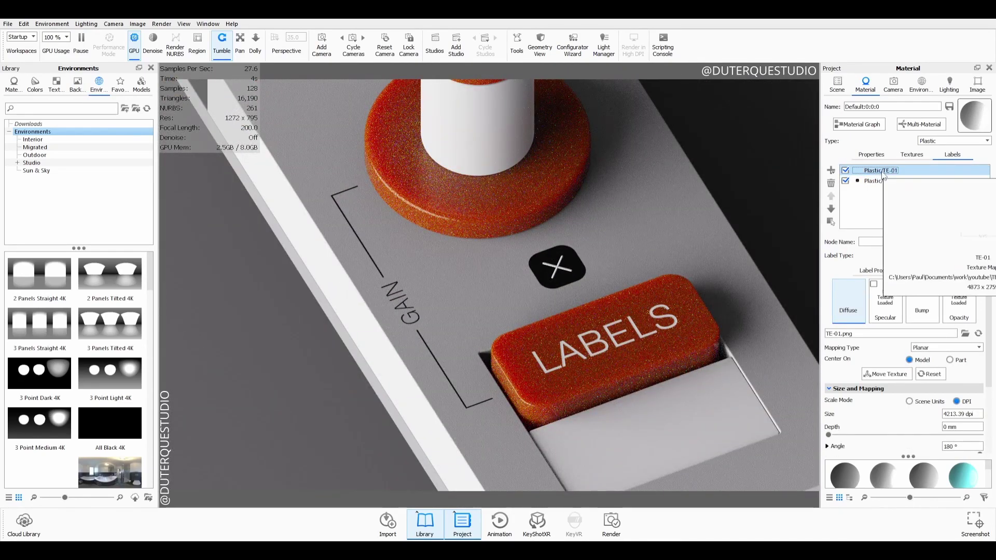
{"action": "left_click", "coordinate": [877, 181]}
{"action": "left_click", "coordinate": [877, 171]}
{"action": "left_click", "coordinate": [878, 181]}
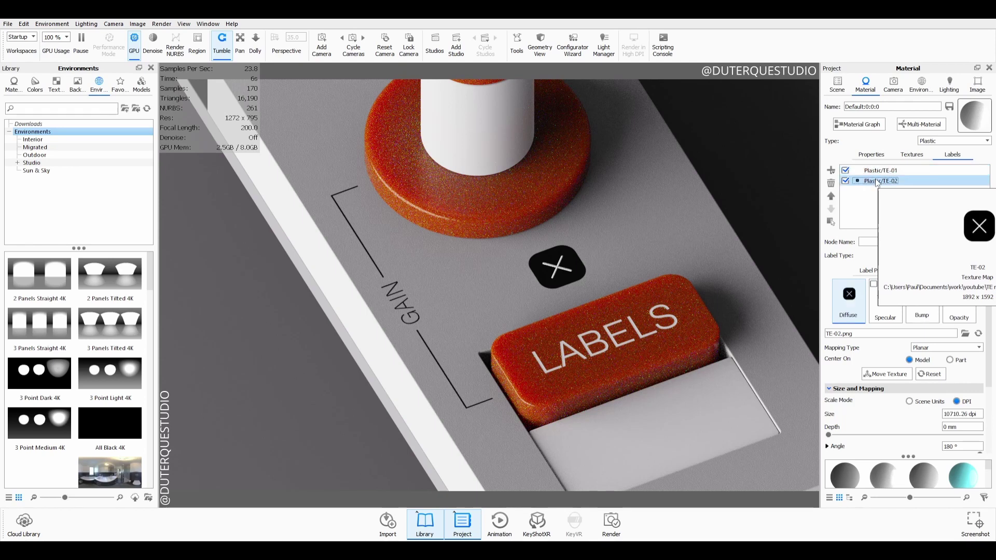
{"action": "left_click", "coordinate": [879, 172]}
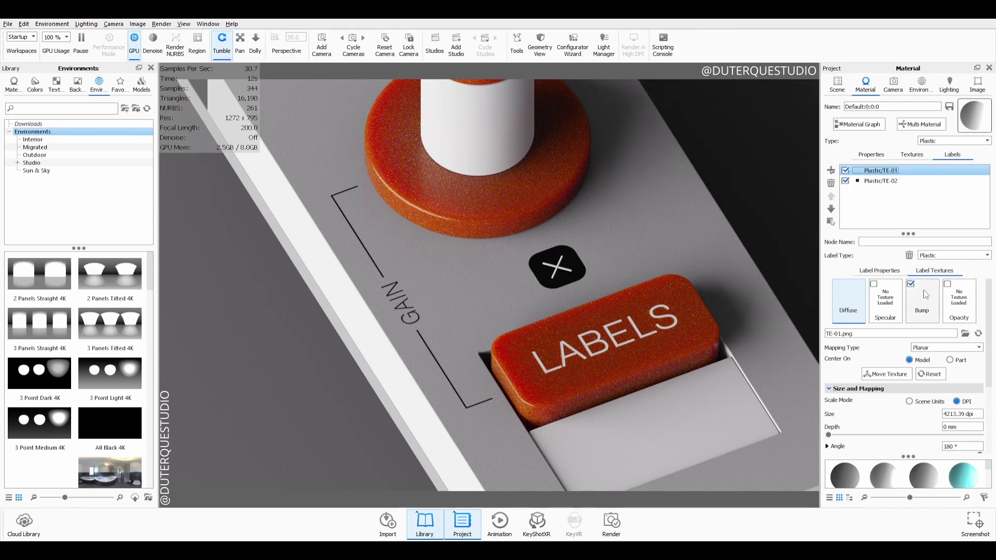
{"action": "left_click_drag", "start_coordinate": [594, 259], "coordinate": [480, 334]}
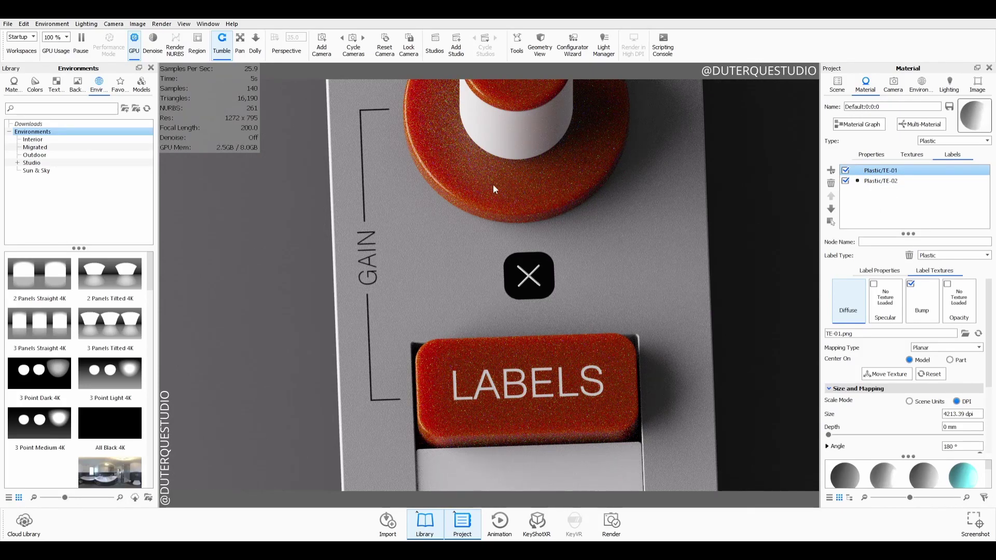
{"action": "left_click_drag", "start_coordinate": [372, 266], "coordinate": [358, 311]}
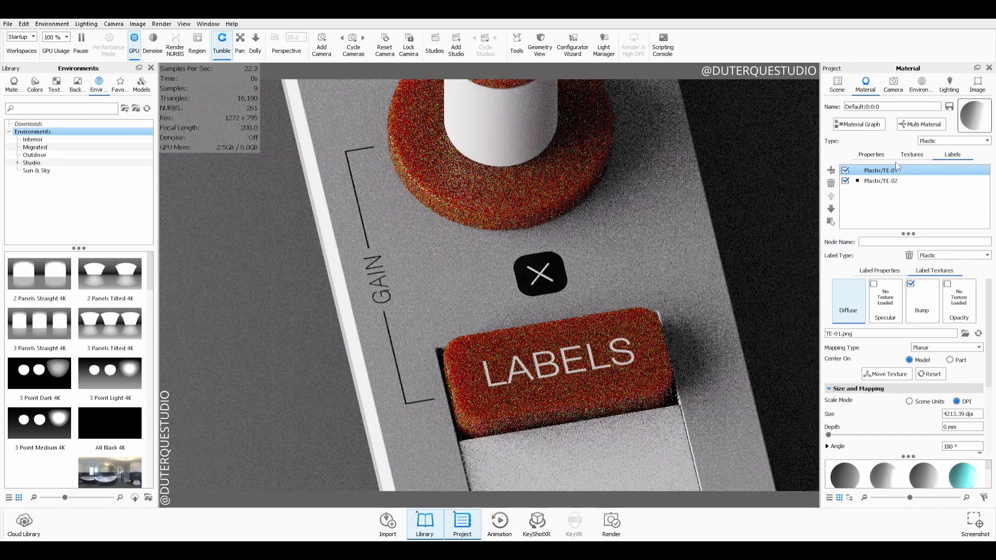
Step: Open the grey body material's Material Graph and move its window aside to keep the labels on the model in view
{"action": "mouse_move", "coordinate": [859, 185]}
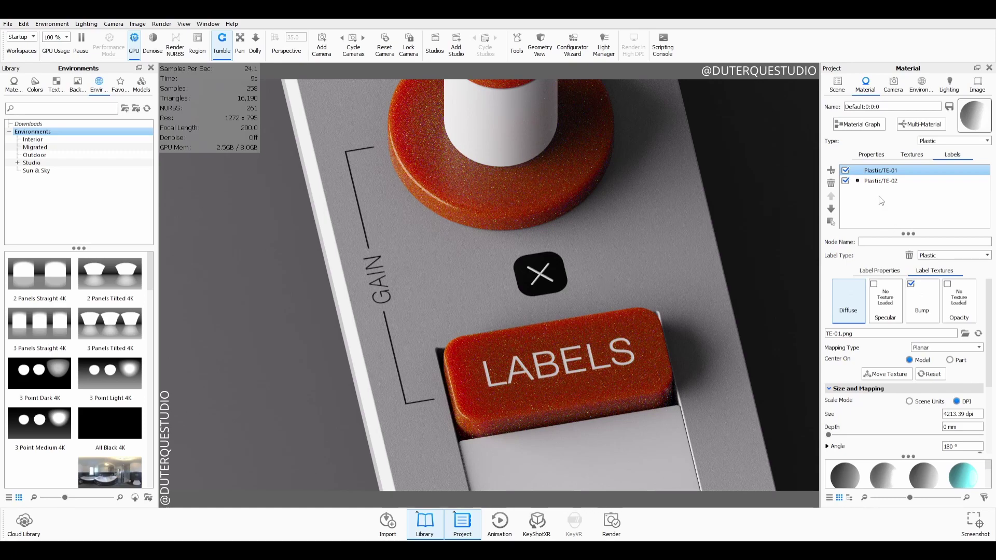
{"action": "left_click", "coordinate": [855, 125]}
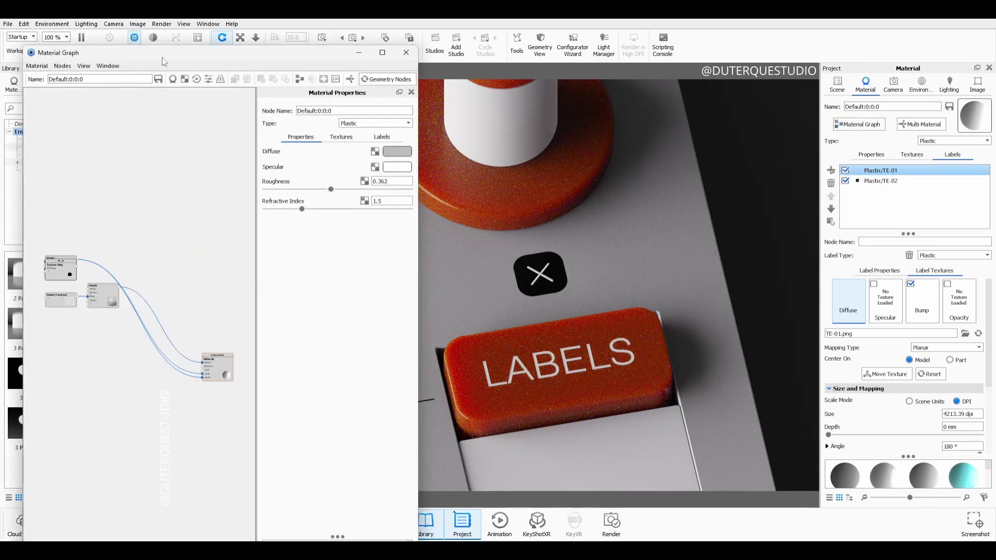
{"action": "left_click_drag", "start_coordinate": [162, 54], "coordinate": [761, 44]}
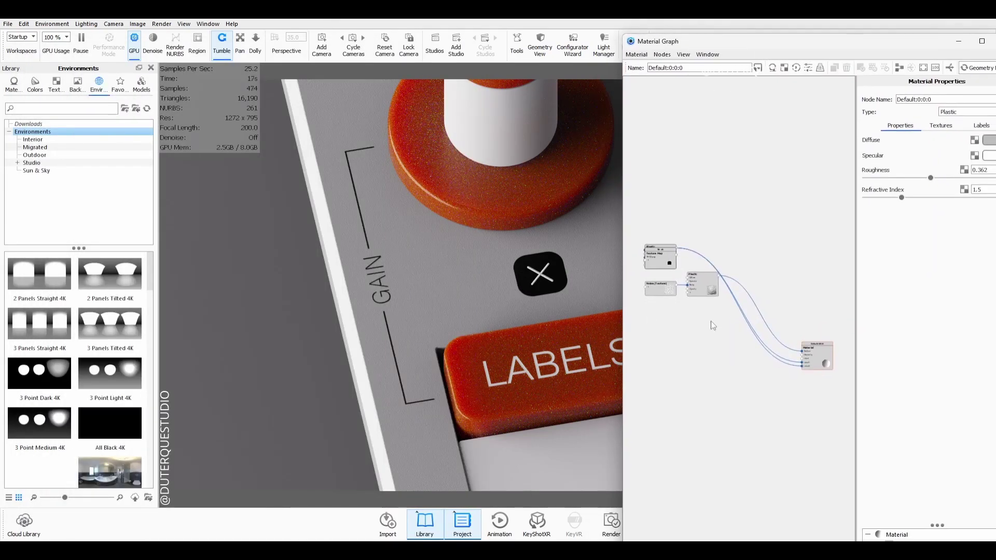
Step: Spread out the overlapping TE-01 and TE-02 texture map nodes and their Plastic label nodes below the main plastic branch
{"action": "scroll", "coordinate": [712, 322], "scroll_direction": "up", "scroll_amount": 3}
{"action": "left_click_drag", "start_coordinate": [645, 236], "coordinate": [649, 348]}
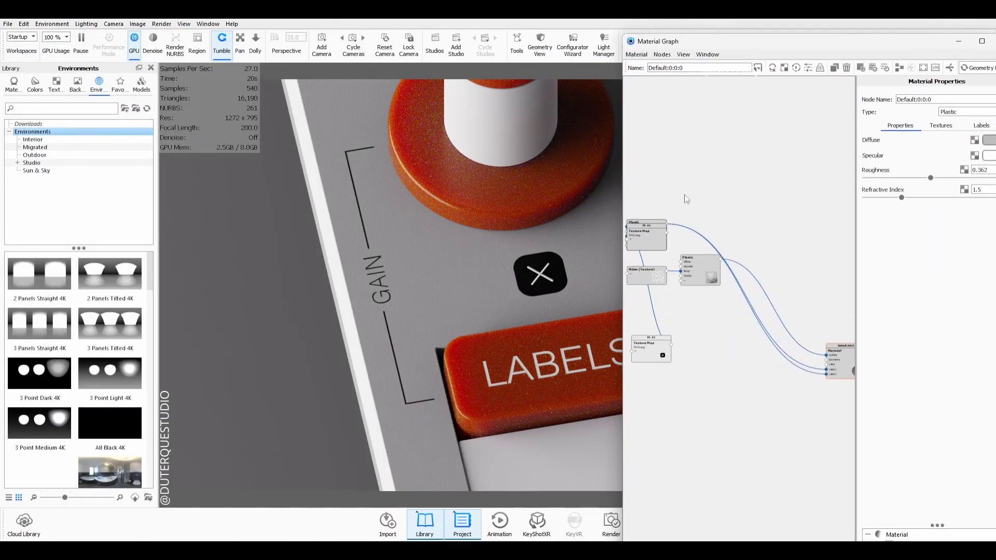
{"action": "left_click_drag", "start_coordinate": [678, 201], "coordinate": [718, 350]}
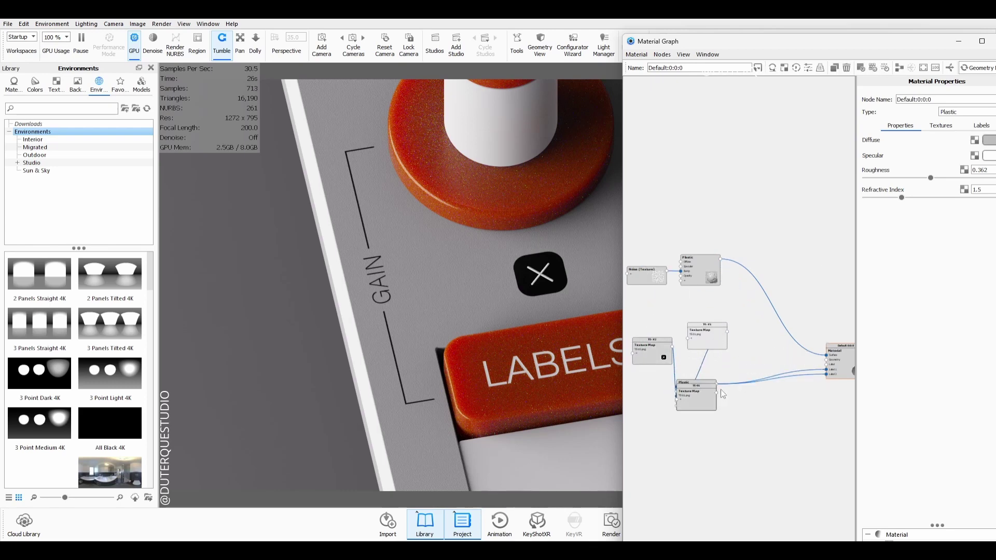
{"action": "left_click_drag", "start_coordinate": [704, 405], "coordinate": [651, 461]}
{"action": "left_click_drag", "start_coordinate": [696, 385], "coordinate": [748, 370]}
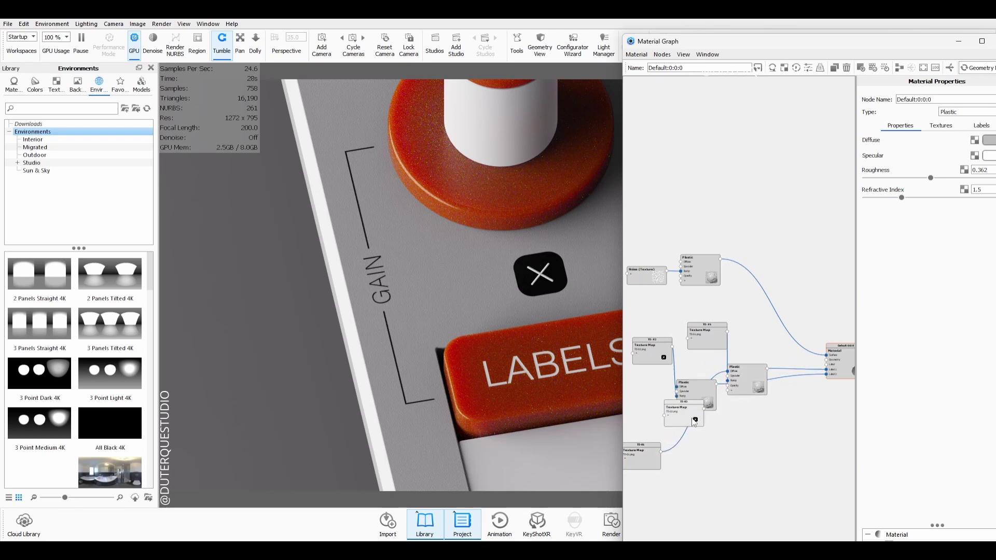
{"action": "left_click_drag", "start_coordinate": [716, 436], "coordinate": [724, 469]}
{"action": "left_click_drag", "start_coordinate": [693, 400], "coordinate": [752, 454]}
{"action": "left_click_drag", "start_coordinate": [746, 389], "coordinate": [763, 384]}
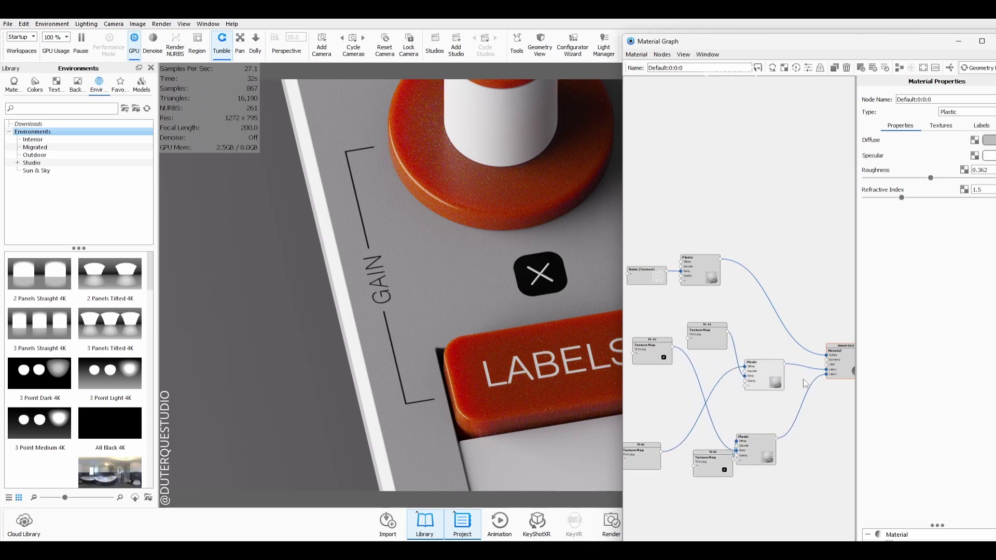
Step: Rearrange the TE-01 and TE-02 texture maps beside their own label Plastic nodes so the connections no longer cross
{"action": "scroll", "coordinate": [830, 375], "scroll_direction": "up", "scroll_amount": 3}
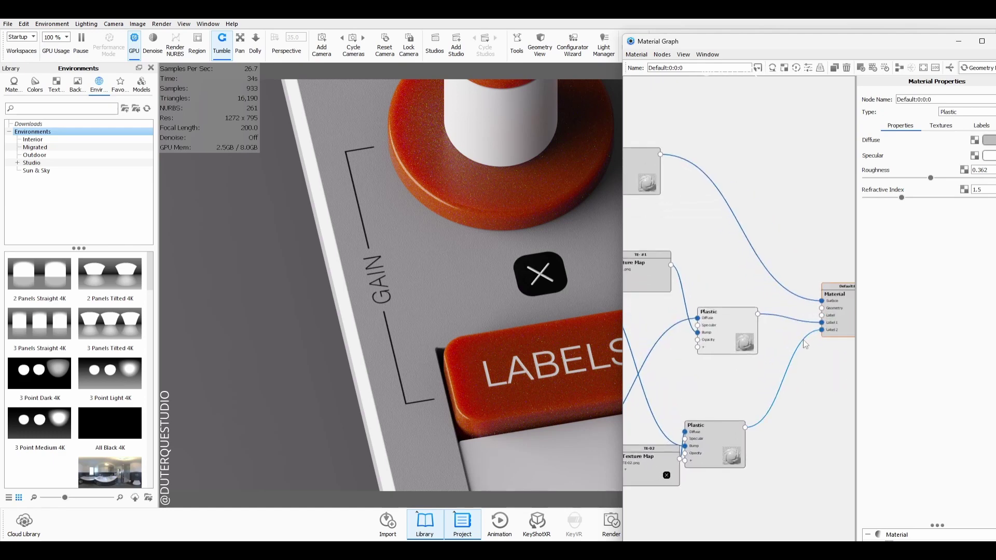
{"action": "scroll", "coordinate": [831, 334], "scroll_direction": "down", "scroll_amount": 4}
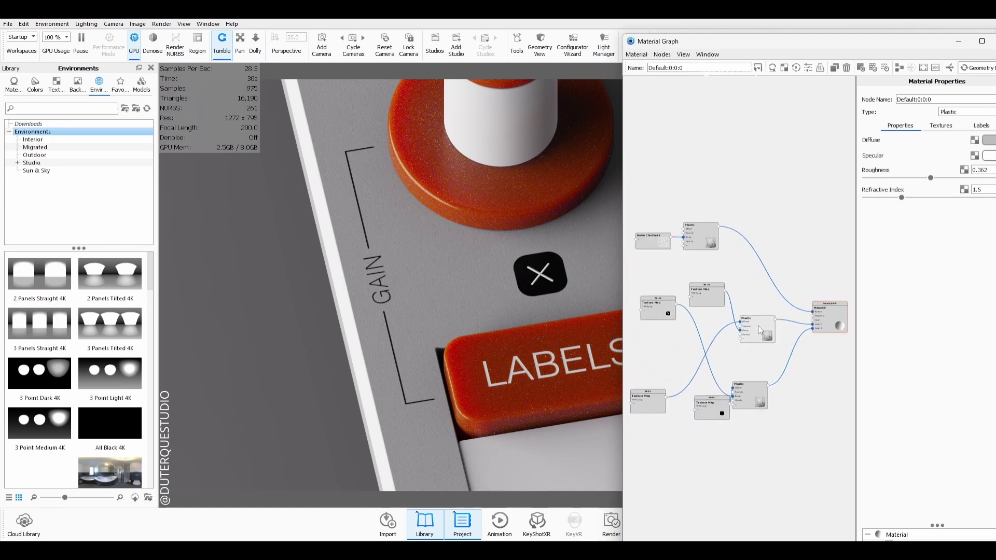
{"action": "left_click_drag", "start_coordinate": [753, 394], "coordinate": [759, 382]}
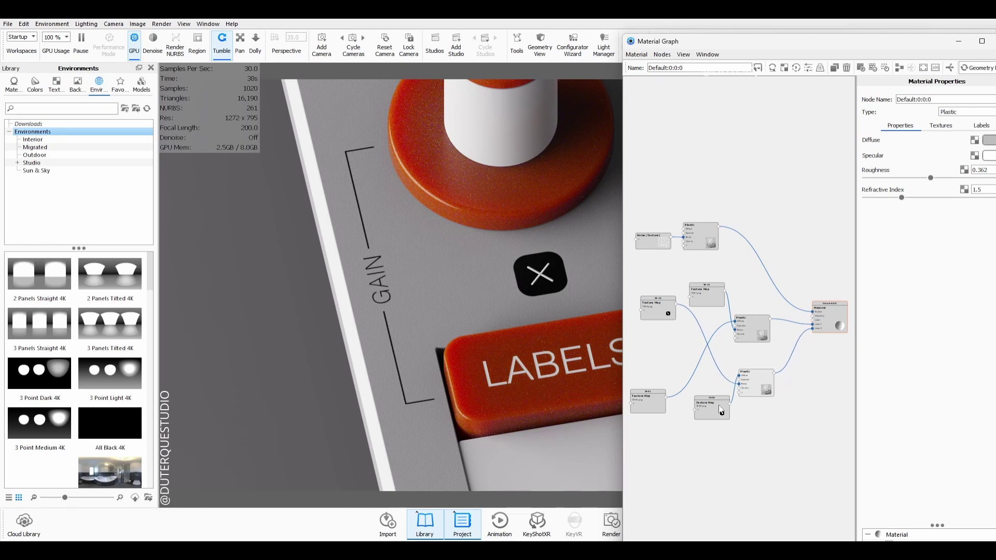
{"action": "left_click_drag", "start_coordinate": [718, 417], "coordinate": [678, 387]}
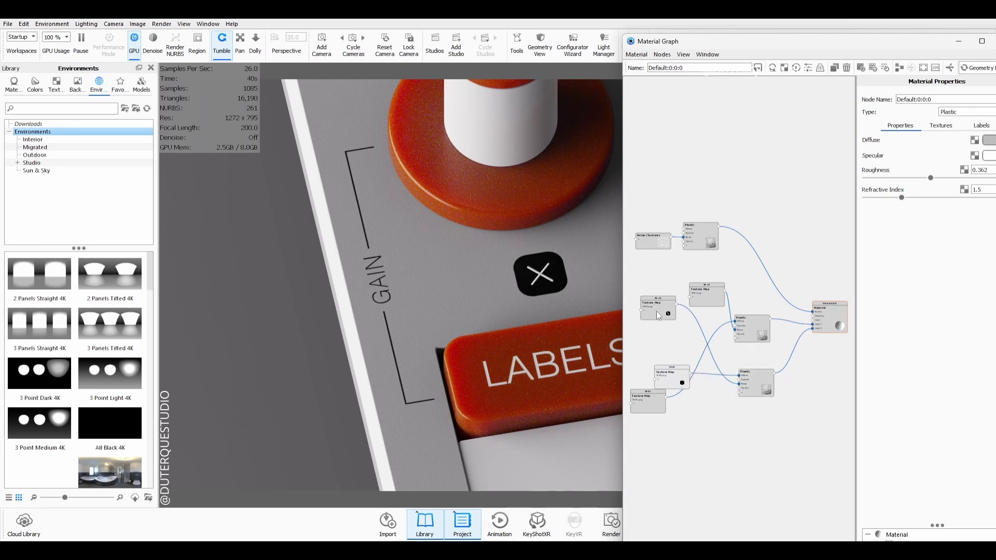
{"action": "left_click_drag", "start_coordinate": [657, 311], "coordinate": [664, 437]}
{"action": "left_click_drag", "start_coordinate": [655, 403], "coordinate": [693, 334]}
{"action": "left_click_drag", "start_coordinate": [681, 375], "coordinate": [685, 379]}
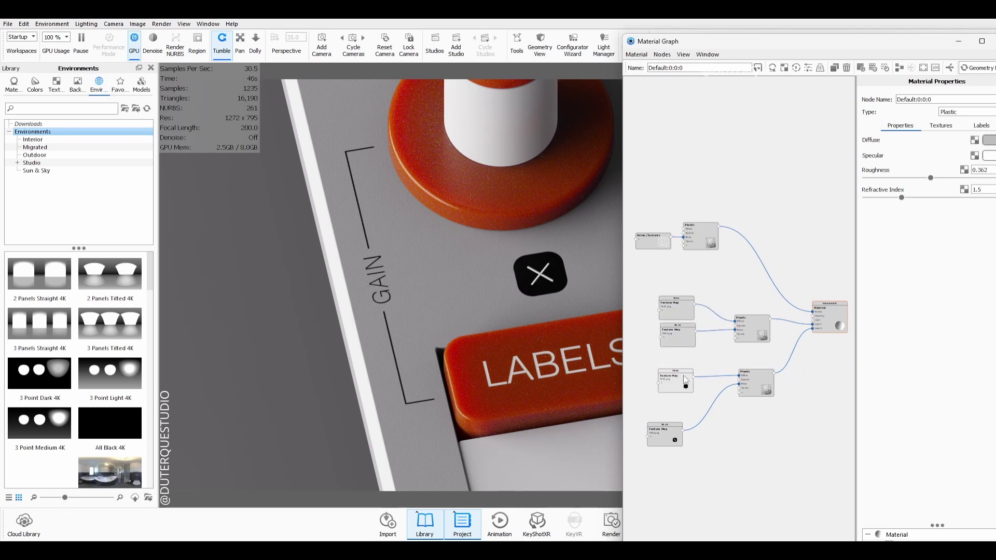
{"action": "left_click_drag", "start_coordinate": [667, 440], "coordinate": [682, 414]}
{"action": "scroll", "coordinate": [764, 419], "scroll_direction": "up", "scroll_amount": 1}
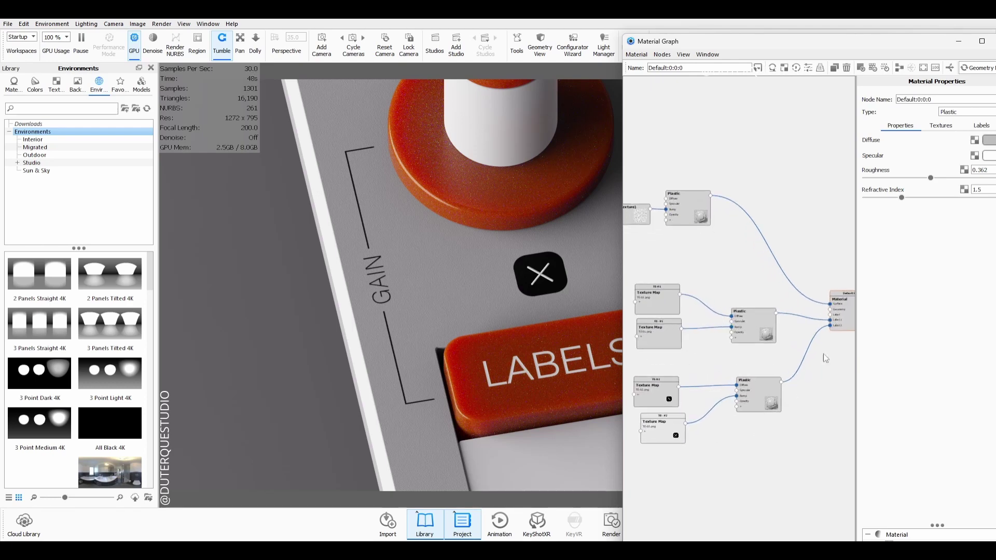
{"action": "scroll", "coordinate": [815, 351], "scroll_direction": "up", "scroll_amount": 2}
{"action": "middle_click_drag", "start_coordinate": [803, 330], "coordinate": [821, 327]}
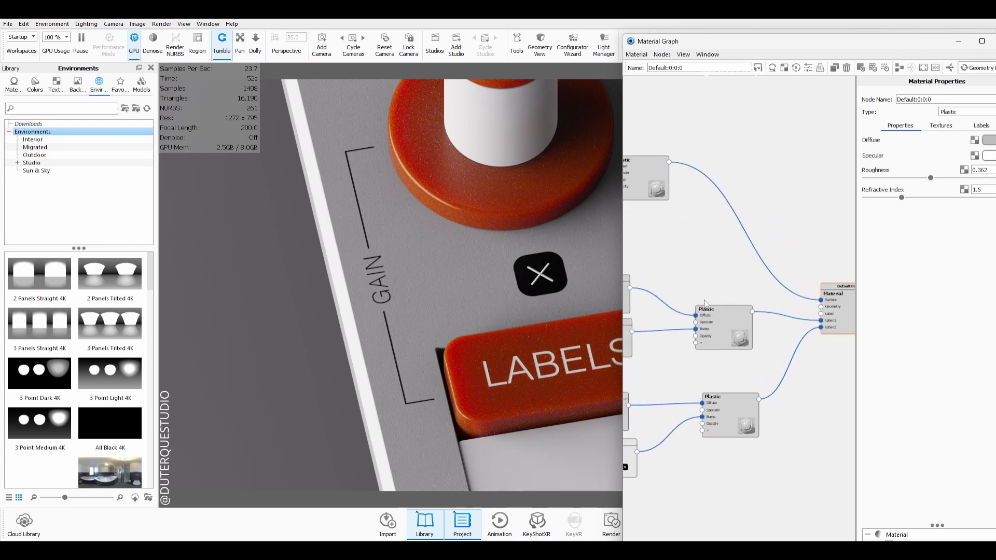
{"action": "middle_click_drag", "start_coordinate": [719, 359], "coordinate": [755, 322]}
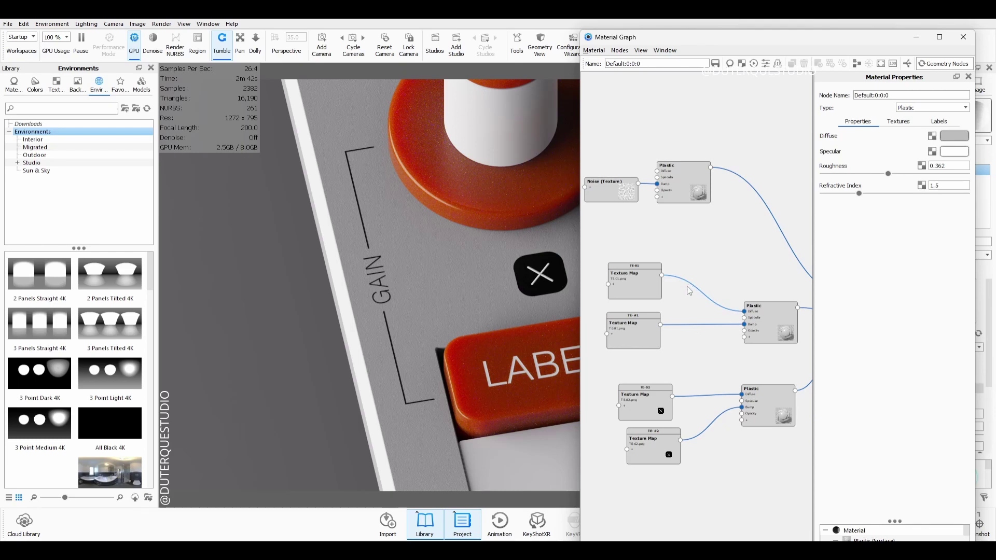
Step: Add a Color Gradient texture node and feed the diffuse TE-01 texture map of the GAIN label into it
{"action": "left_click", "coordinate": [632, 276]}
{"action": "right_click", "coordinate": [697, 243]}
{"action": "mouse_move", "coordinate": [724, 267]}
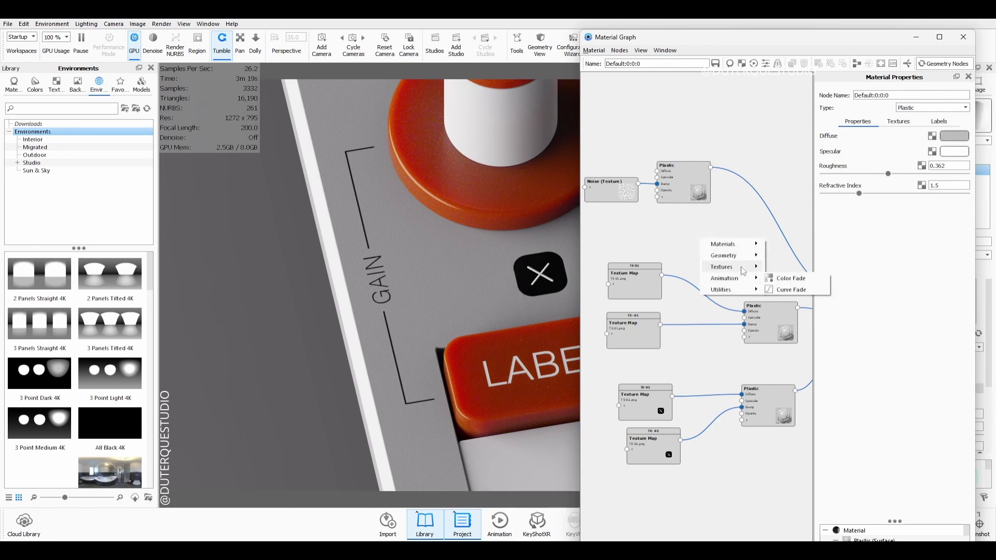
{"action": "left_click", "coordinate": [797, 402]}
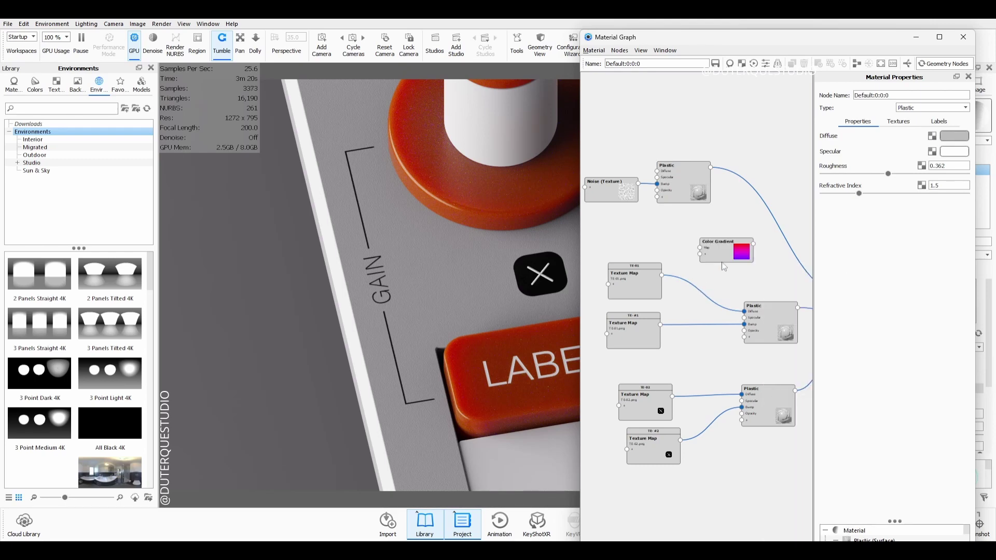
{"action": "left_click_drag", "start_coordinate": [664, 279], "coordinate": [680, 258]}
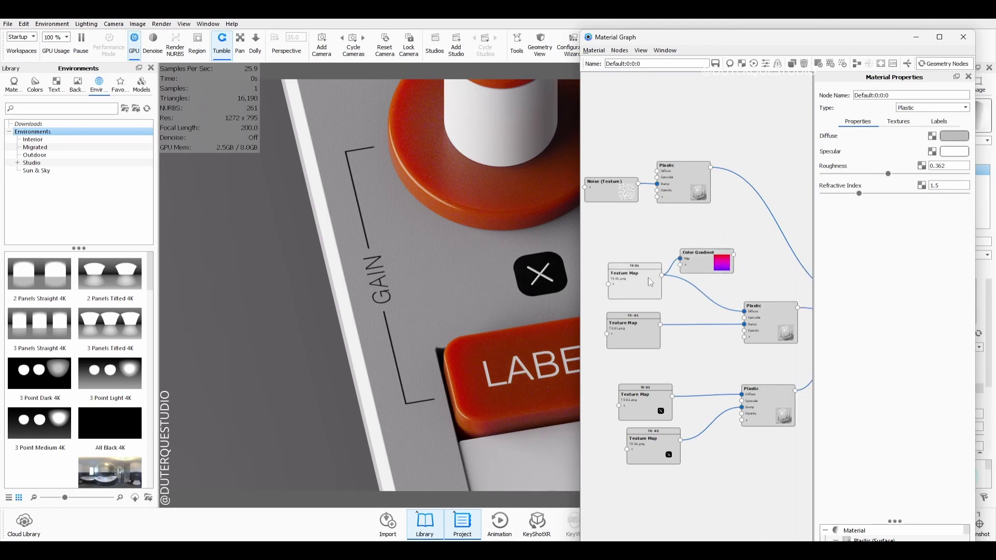
Step: Try connecting the Color Gradient to the diffuse input of the GAIN label's Plastic node, and undo that connection
{"action": "left_click", "coordinate": [736, 261]}
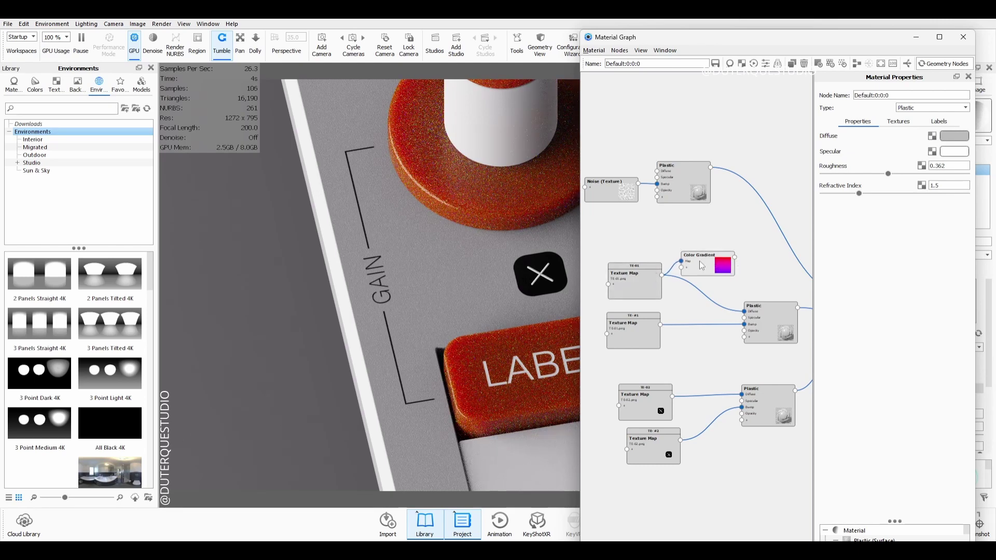
{"action": "left_click_drag", "start_coordinate": [735, 260], "coordinate": [746, 317]}
{"action": "left_click_drag", "start_coordinate": [719, 268], "coordinate": [715, 279]}
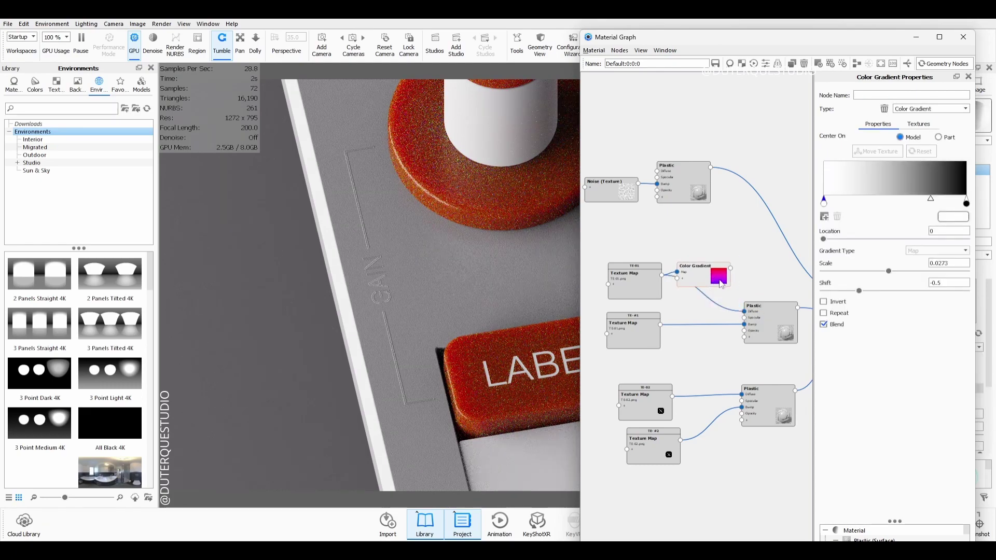
{"action": "key", "text": "ctrl+z"}
{"action": "key", "text": "ctrl+z"}
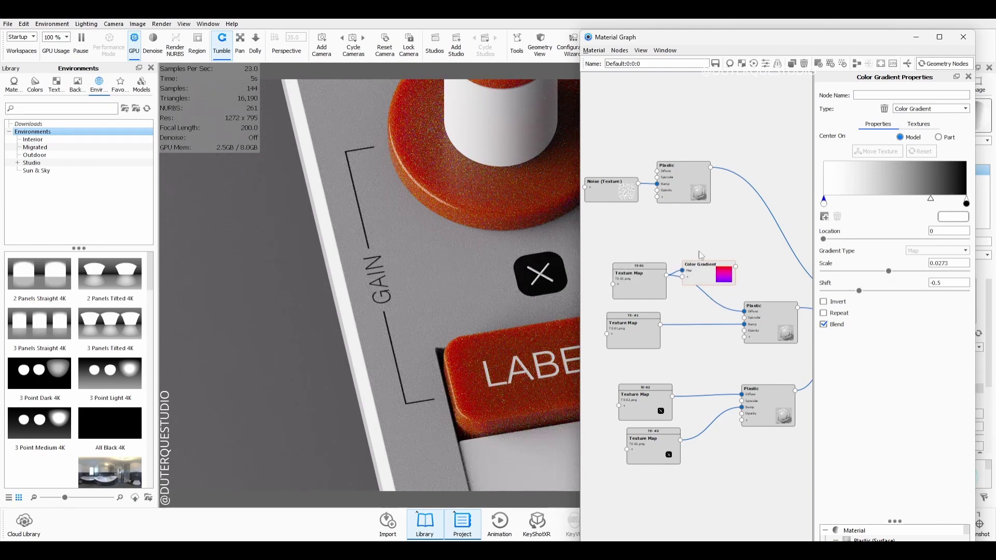
Step: Set the Color Gradient's black end stop to orange-red #F14C00
{"action": "left_click", "coordinate": [966, 204]}
{"action": "left_click", "coordinate": [957, 218]}
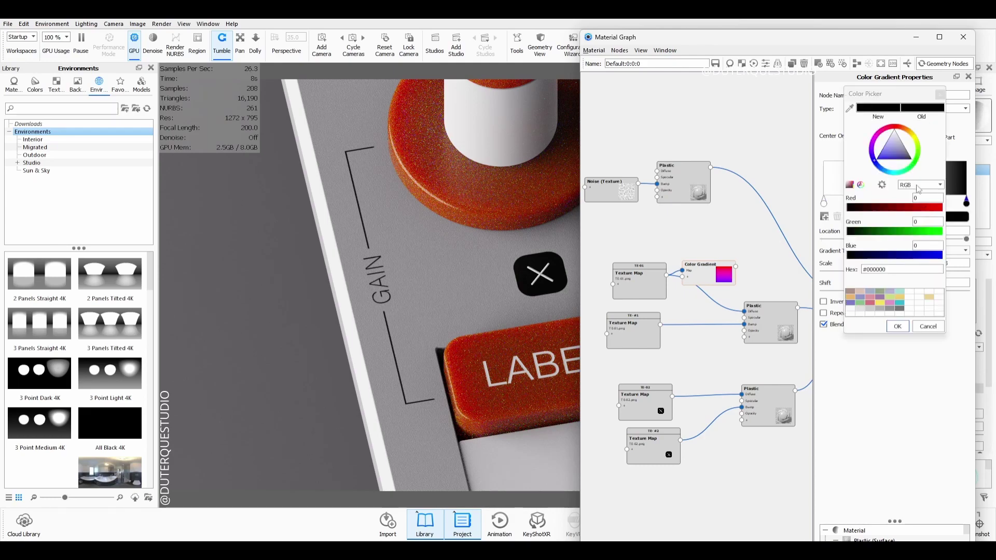
{"action": "left_click_drag", "start_coordinate": [894, 127], "coordinate": [896, 127]}
{"action": "left_click_drag", "start_coordinate": [899, 140], "coordinate": [895, 131]}
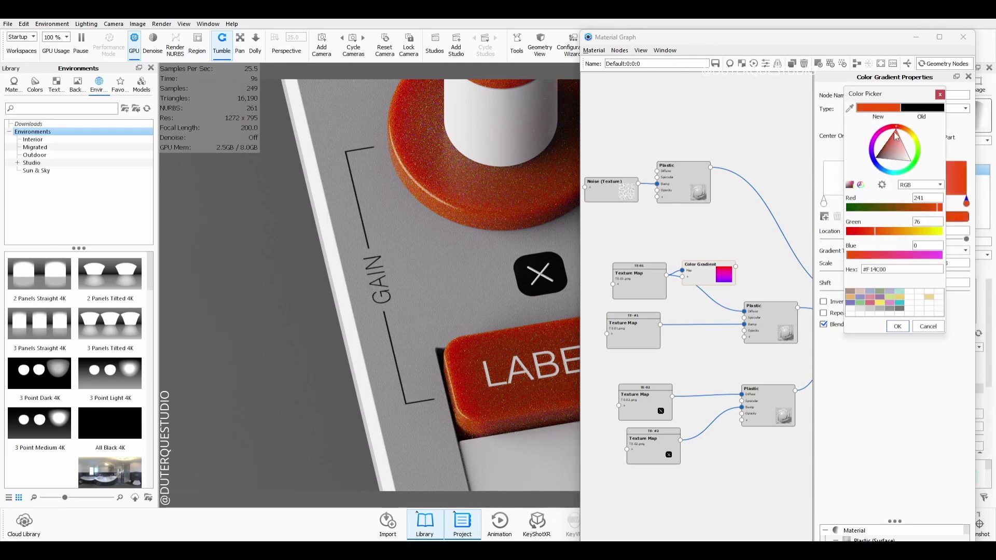
{"action": "left_click", "coordinate": [898, 326]}
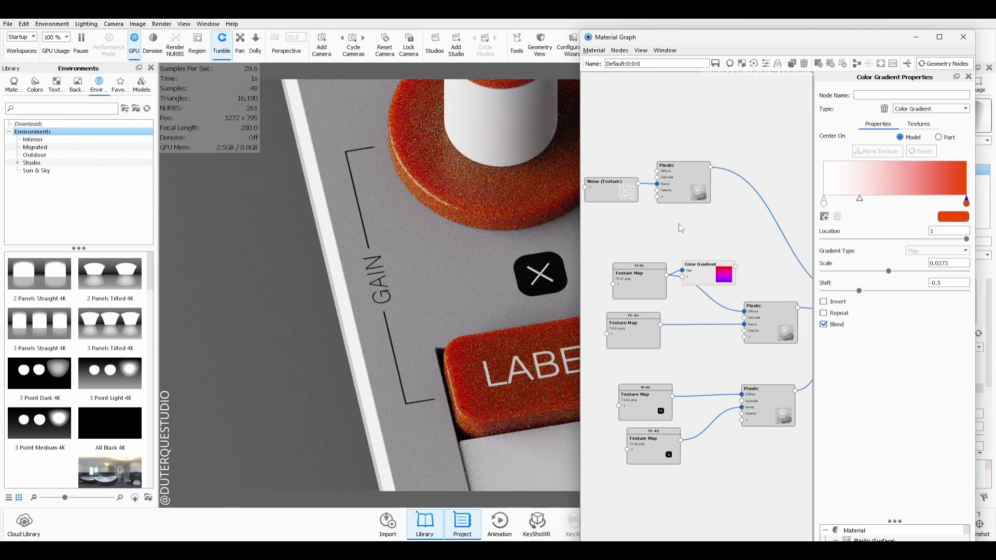
Step: Connect the Color Gradient to the diffuse input of the GAIN label's Plastic node and align it beside the diffuse TE-01 texture map
{"action": "left_click_drag", "start_coordinate": [737, 267], "coordinate": [746, 311]}
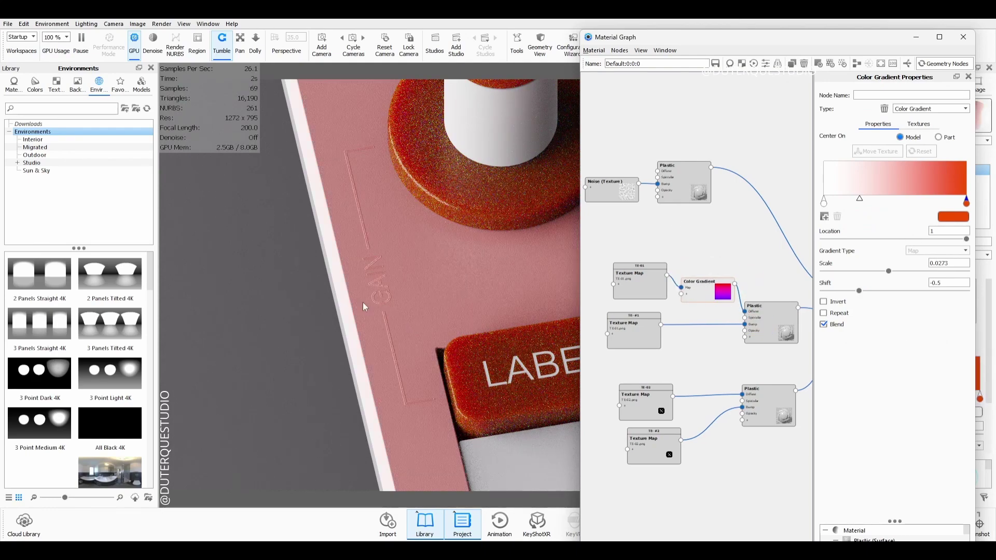
{"action": "left_click", "coordinate": [645, 284]}
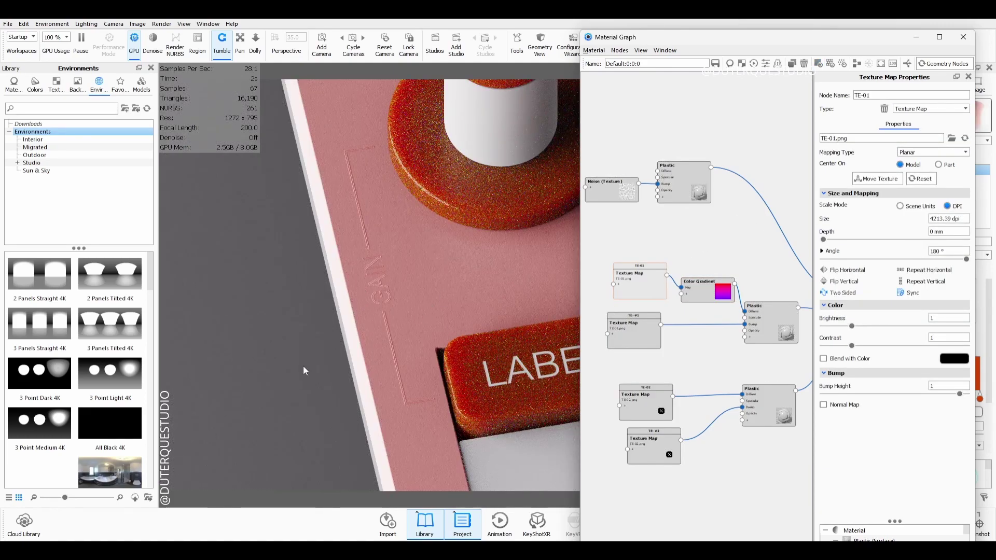
{"action": "scroll", "coordinate": [727, 332], "scroll_direction": "up", "scroll_amount": 1}
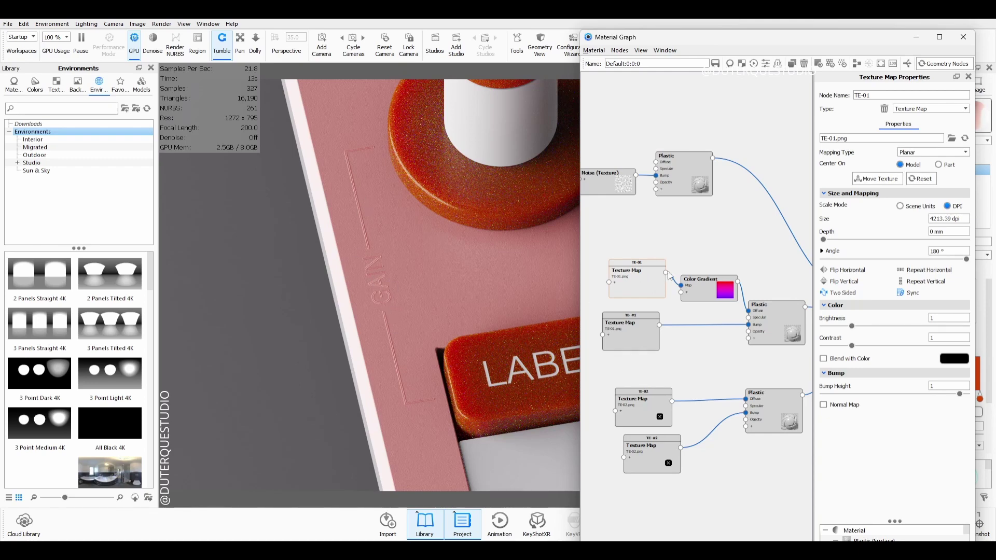
{"action": "left_click_drag", "start_coordinate": [702, 290], "coordinate": [700, 278]}
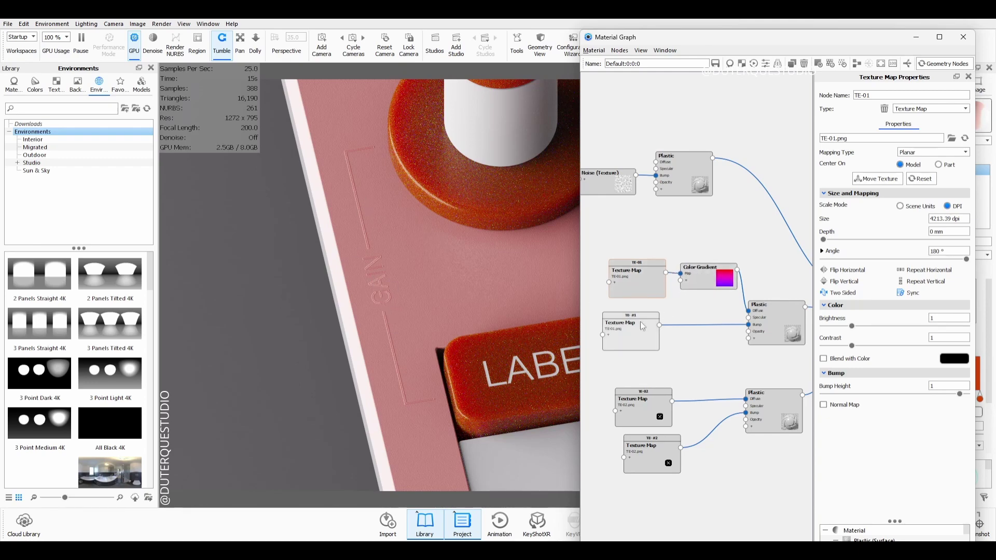
Step: Drive the GAIN label's opacity with the bump TE-01 texture map, routed through a new Color Invert utility node
{"action": "left_click_drag", "start_coordinate": [656, 329], "coordinate": [745, 336]}
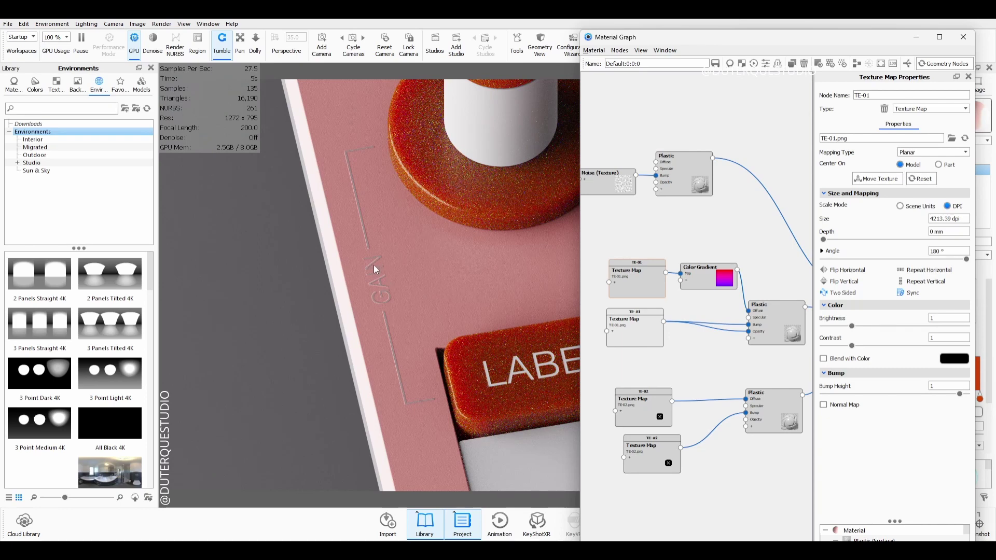
{"action": "left_click_drag", "start_coordinate": [638, 331], "coordinate": [637, 336]}
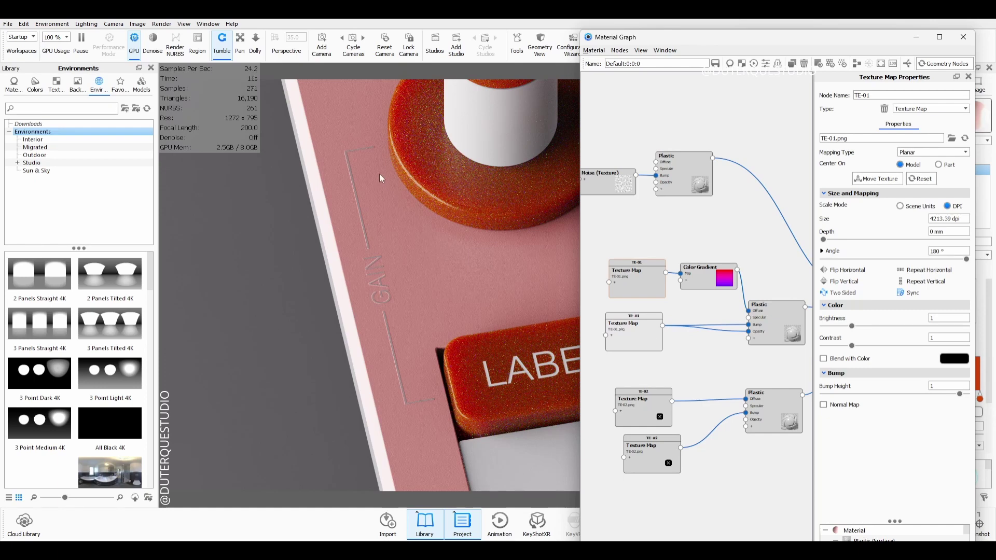
{"action": "right_click", "coordinate": [692, 374]}
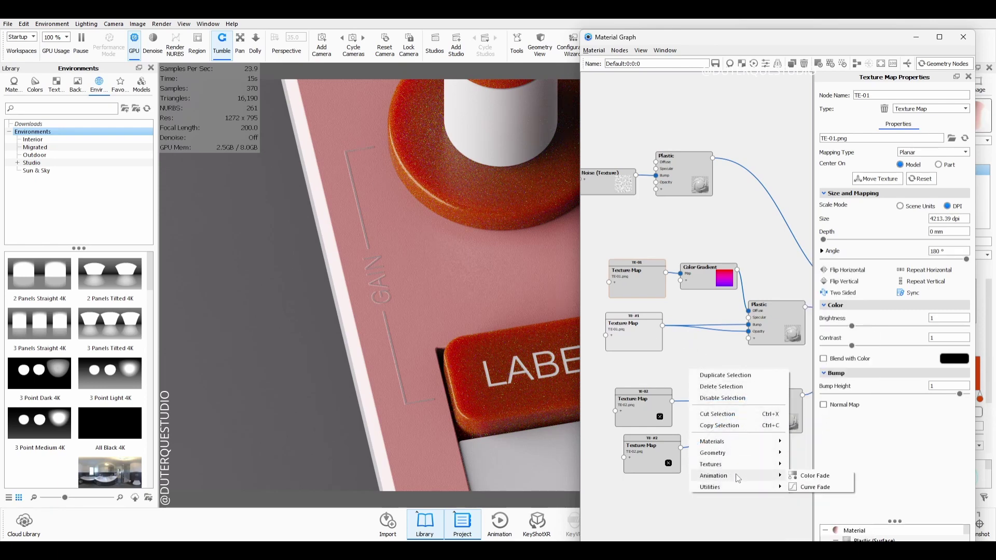
{"action": "mouse_move", "coordinate": [745, 487]}
{"action": "left_click", "coordinate": [827, 516]}
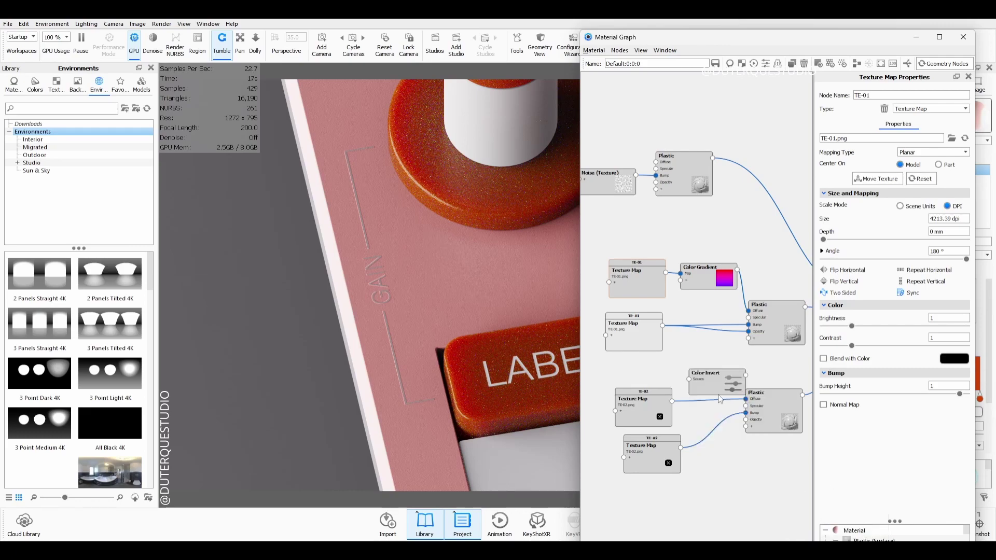
{"action": "left_click_drag", "start_coordinate": [724, 385], "coordinate": [706, 362]}
{"action": "left_click_drag", "start_coordinate": [663, 326], "coordinate": [748, 332]}
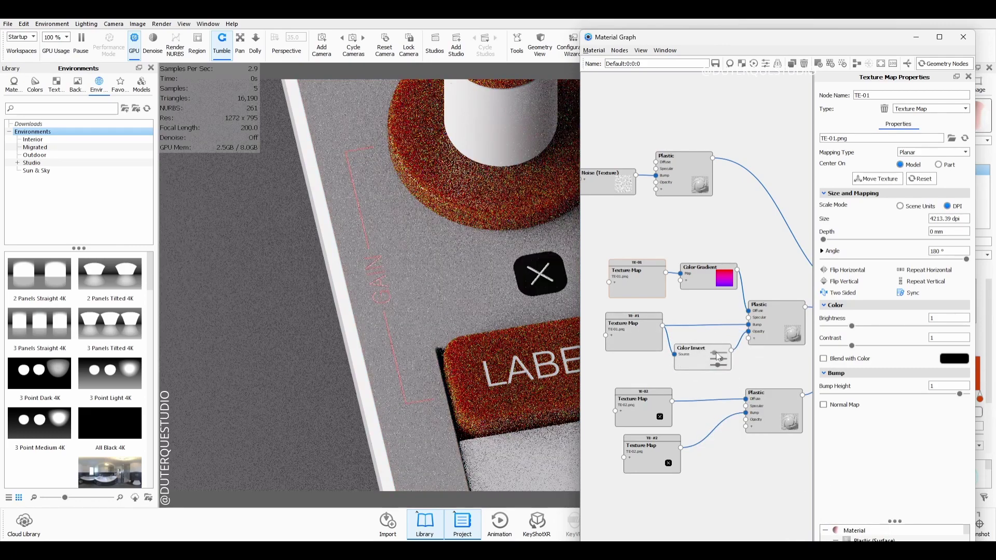
{"action": "left_click_drag", "start_coordinate": [717, 362], "coordinate": [719, 350]}
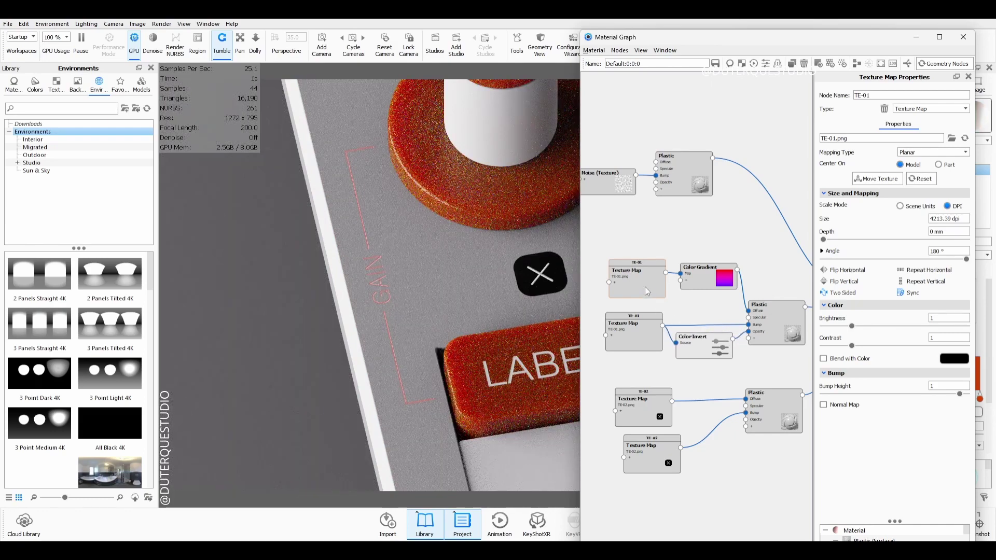
Step: Shift the Color Gradient's blend midpoint toward the white stop and set its orange end stop to #D94400
{"action": "left_click", "coordinate": [718, 280]}
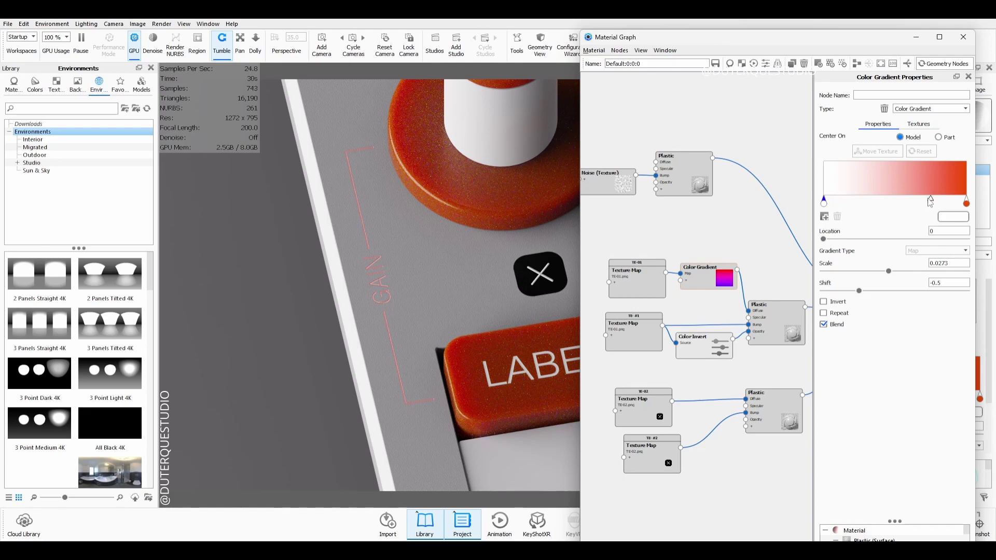
{"action": "left_click_drag", "start_coordinate": [931, 201], "coordinate": [872, 201]}
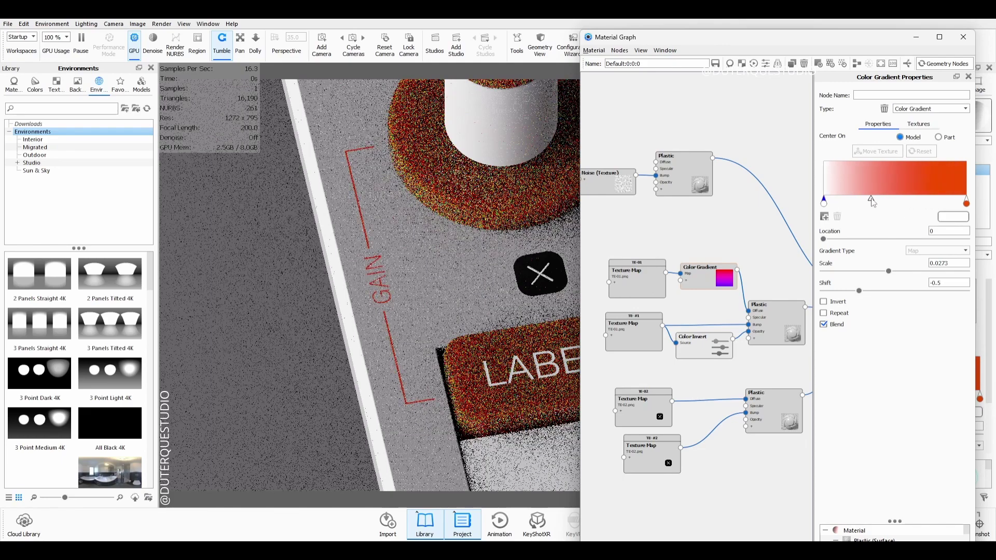
{"action": "left_click", "coordinate": [966, 202]}
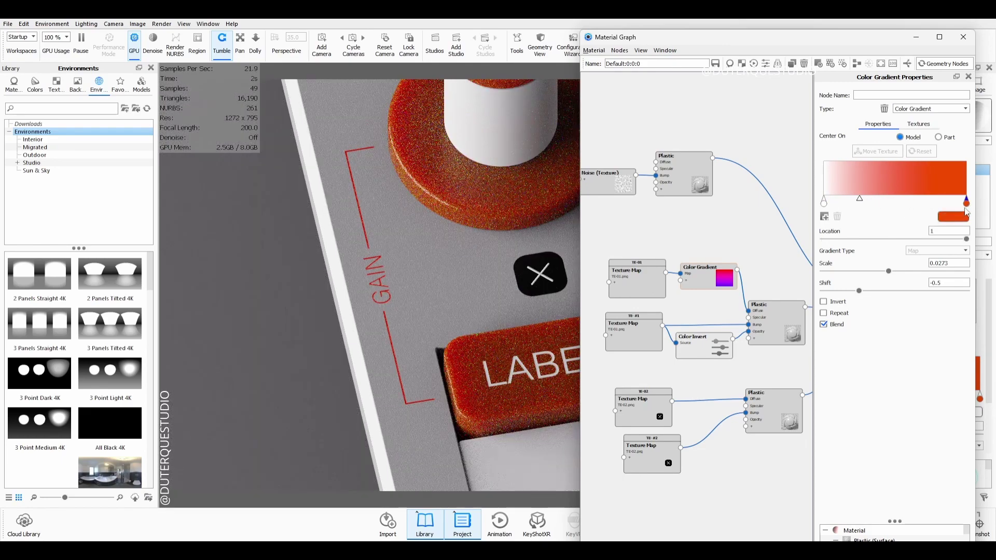
{"action": "left_click", "coordinate": [963, 217]}
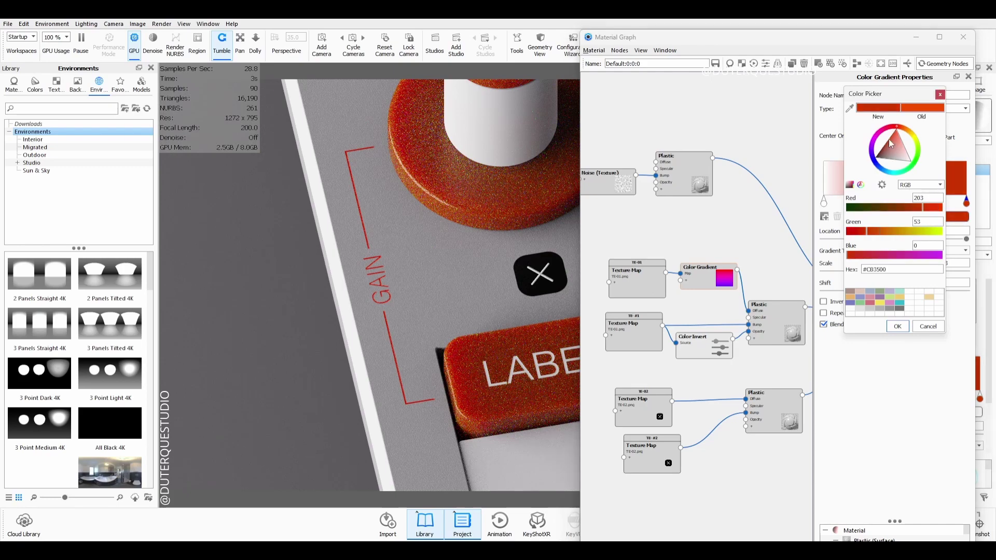
{"action": "left_click_drag", "start_coordinate": [889, 139], "coordinate": [890, 136]}
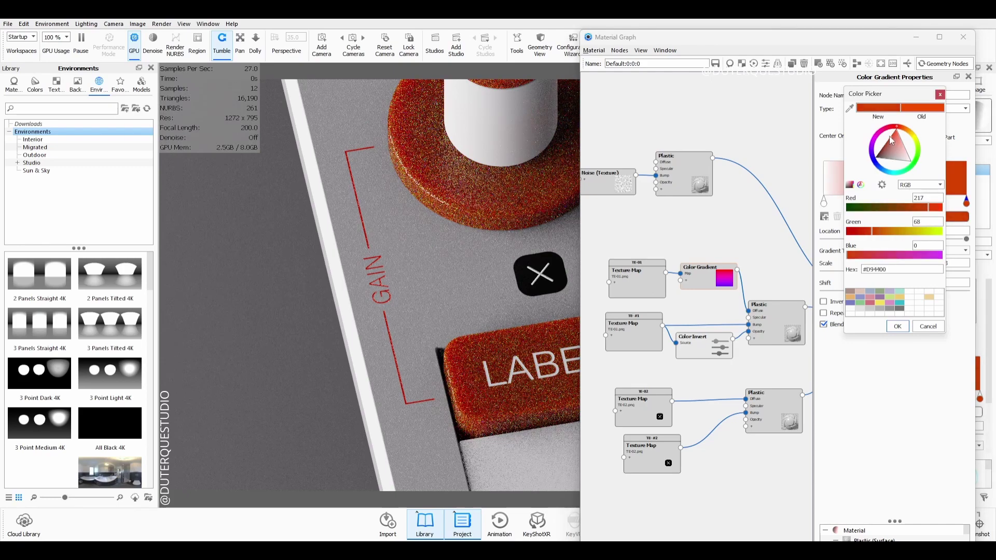
{"action": "left_click", "coordinate": [898, 327]}
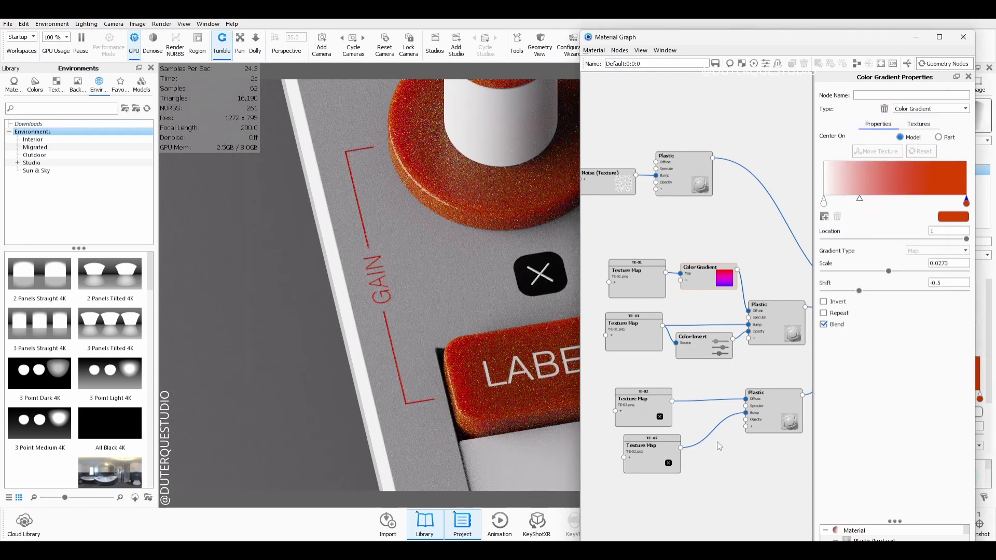
Step: Drive the X icon label's opacity with the bump TE-02 texture map, routed through a new Color Invert utility node
{"action": "scroll", "coordinate": [722, 447], "scroll_direction": "down", "scroll_amount": 1}
{"action": "left_click", "coordinate": [662, 410]}
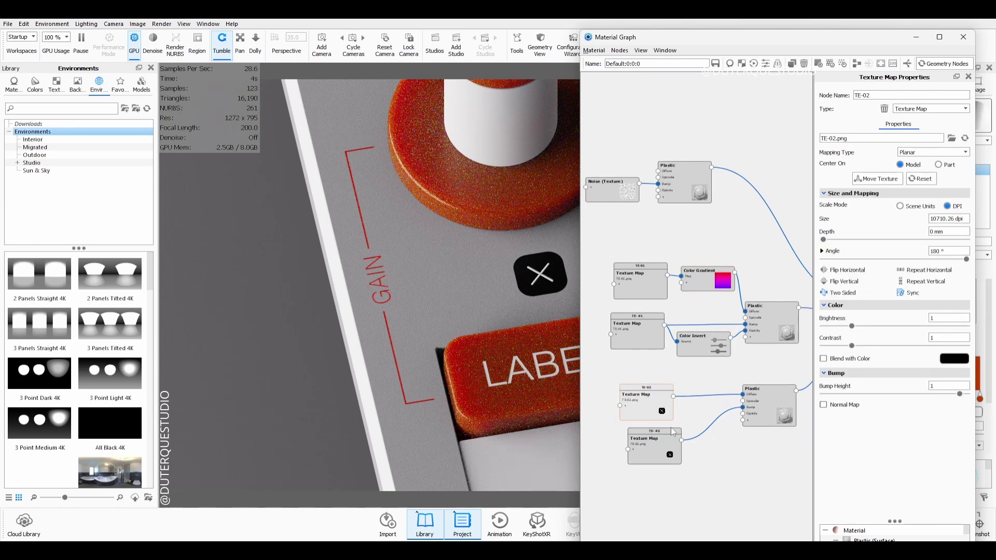
{"action": "left_click_drag", "start_coordinate": [649, 445], "coordinate": [641, 444]}
{"action": "right_click", "coordinate": [712, 338]}
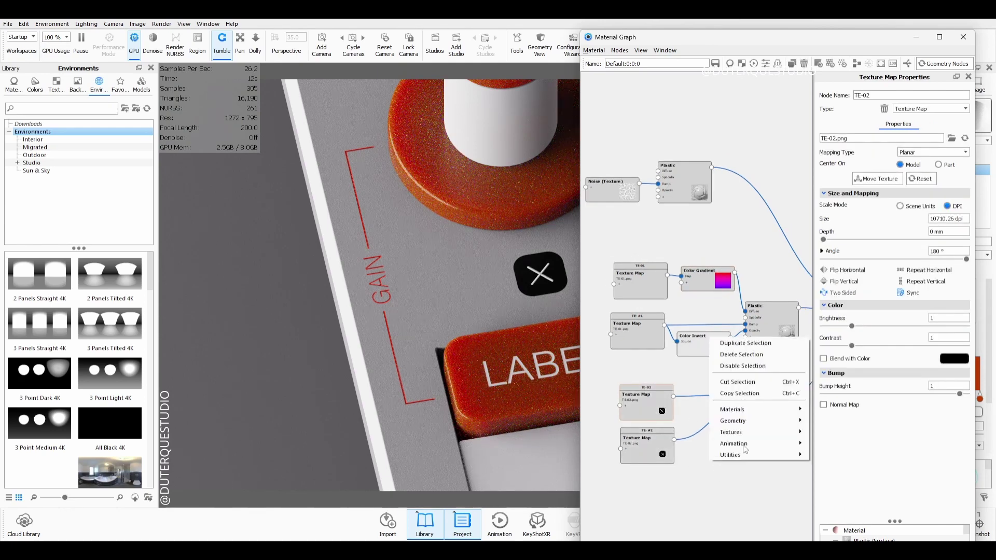
{"action": "mouse_move", "coordinate": [757, 455]}
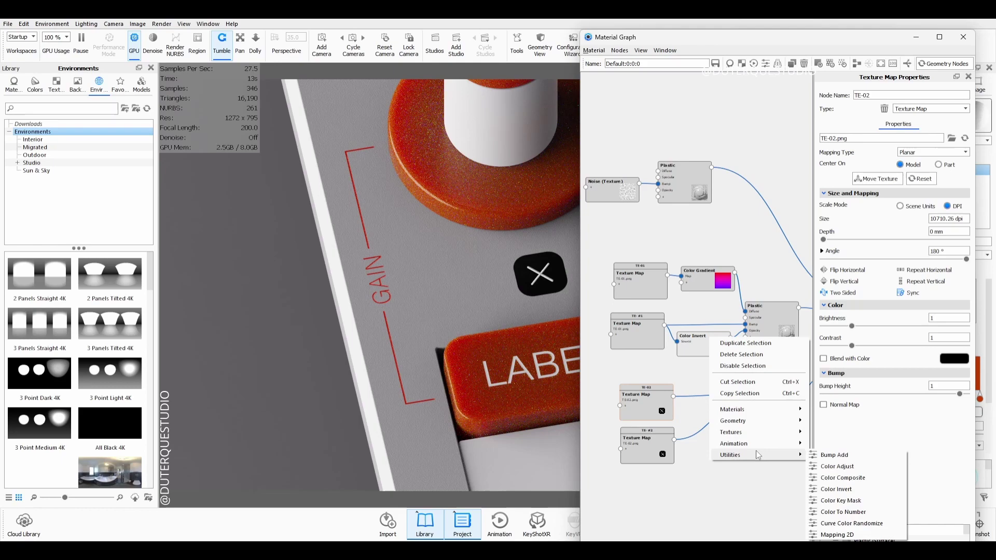
{"action": "left_click", "coordinate": [836, 490]}
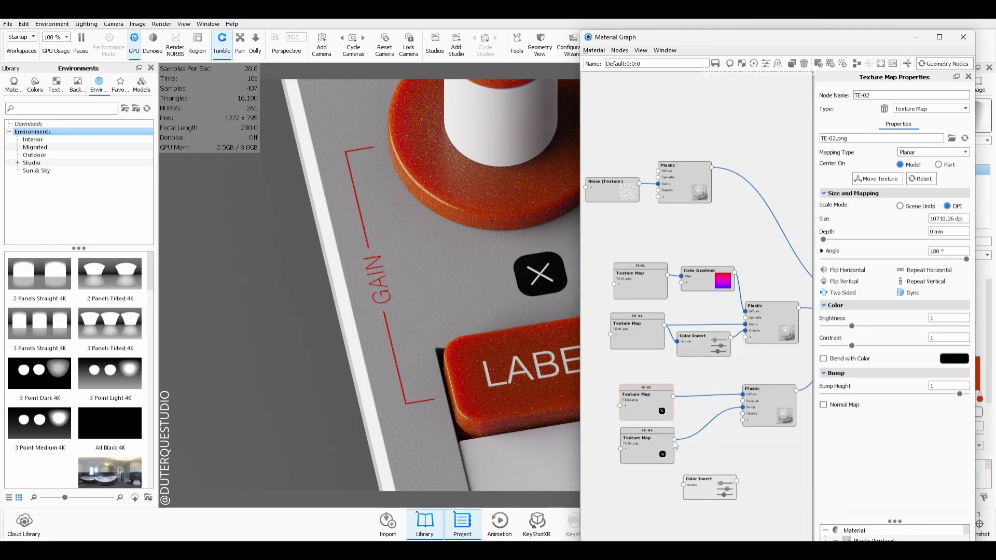
{"action": "left_click_drag", "start_coordinate": [673, 440], "coordinate": [743, 414]}
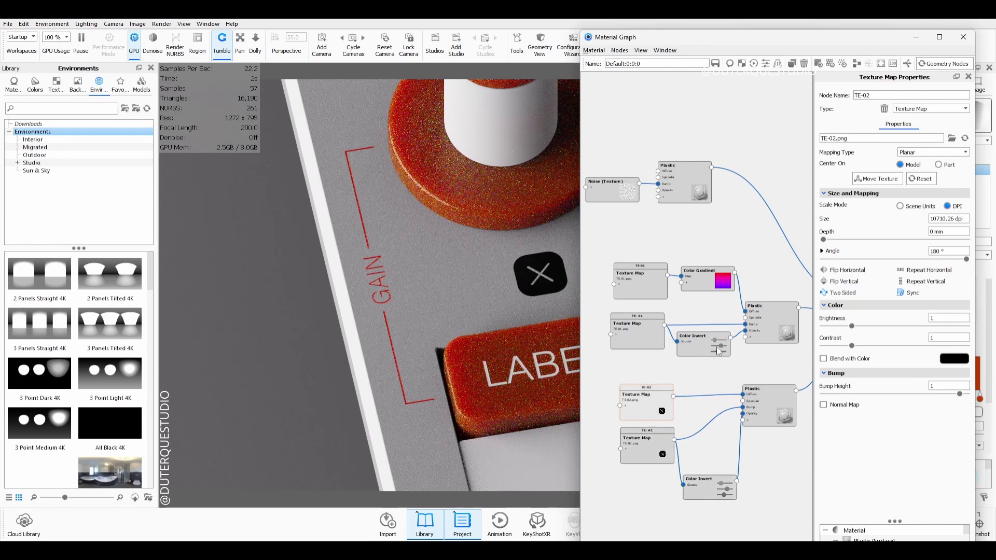
Step: Duplicate the Color Gradient and connect the copy between the diffuse TE-02 texture map and the X icon label's Plastic diffuse input
{"action": "right_click", "coordinate": [689, 370]}
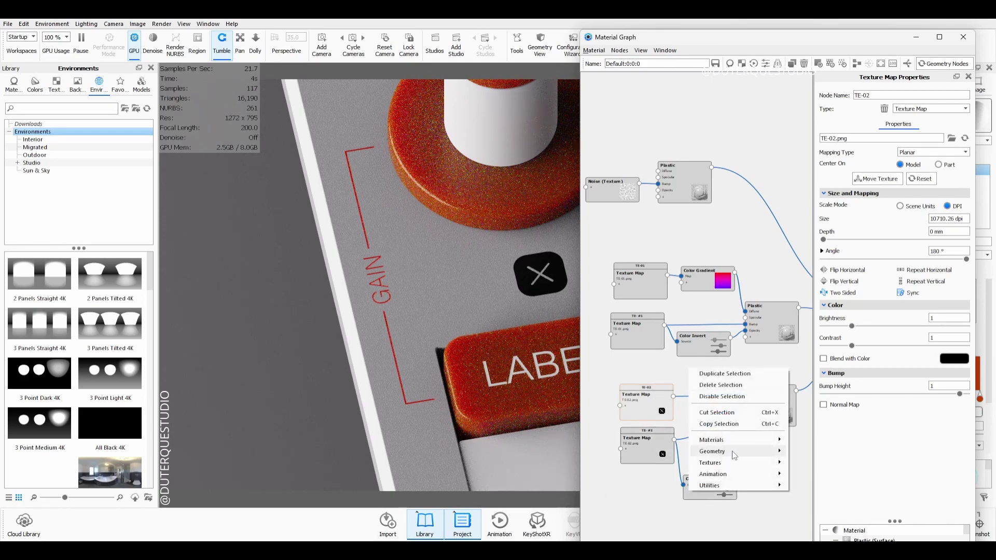
{"action": "key", "text": "Escape"}
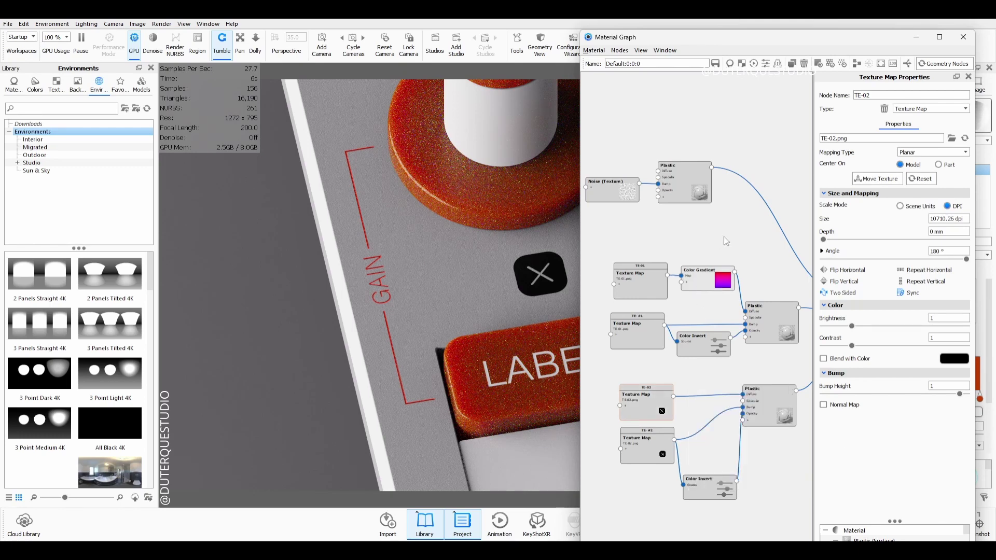
{"action": "right_click", "coordinate": [716, 280]}
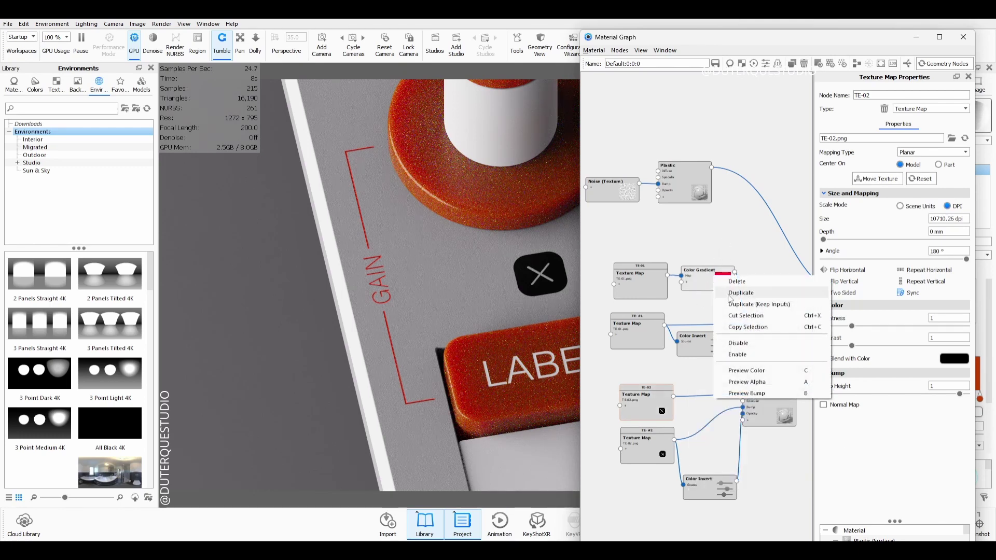
{"action": "left_click", "coordinate": [726, 293]}
{"action": "left_click_drag", "start_coordinate": [702, 324], "coordinate": [772, 386]}
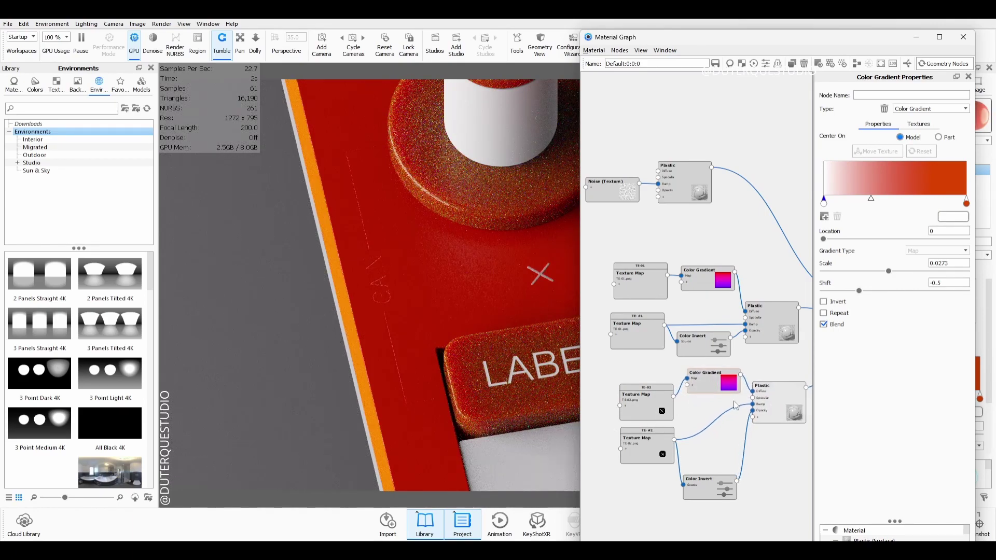
Step: Compare the X icon label's texture map, Color Gradient and Color Invert settings with the GAIN label's texture map
{"action": "left_click", "coordinate": [731, 391]}
{"action": "left_click", "coordinate": [656, 278]}
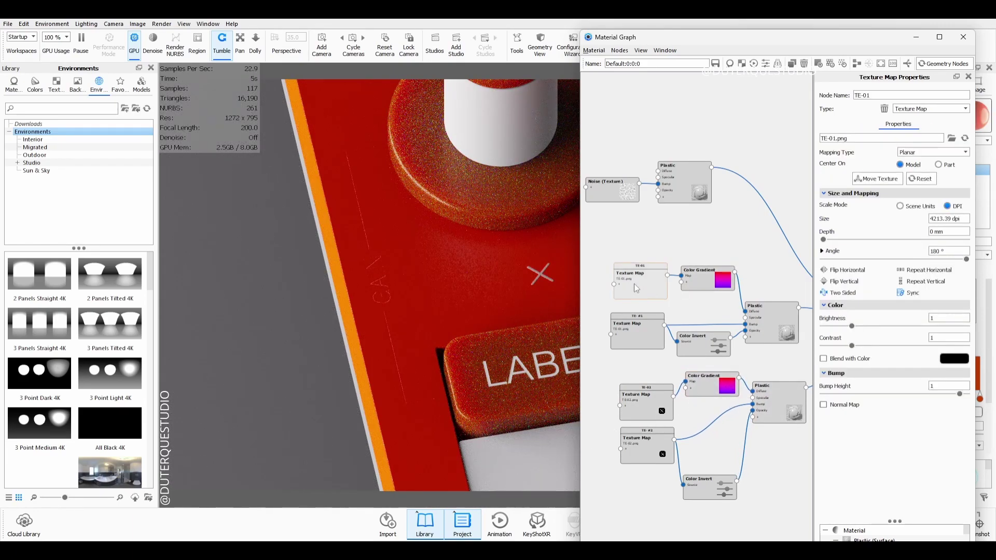
{"action": "left_click", "coordinate": [696, 391]}
{"action": "left_click", "coordinate": [640, 403]}
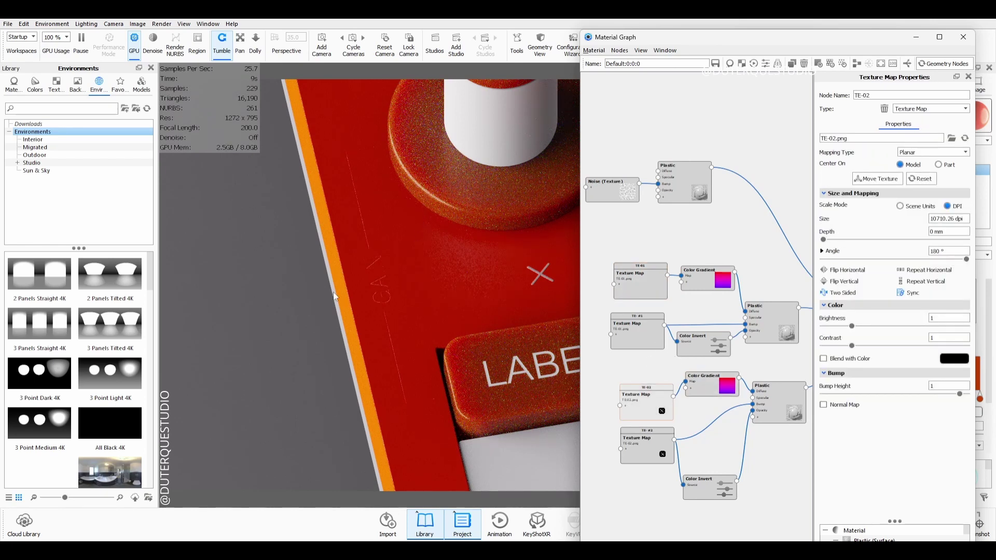
{"action": "left_click", "coordinate": [712, 492]}
{"action": "left_click", "coordinate": [822, 138]}
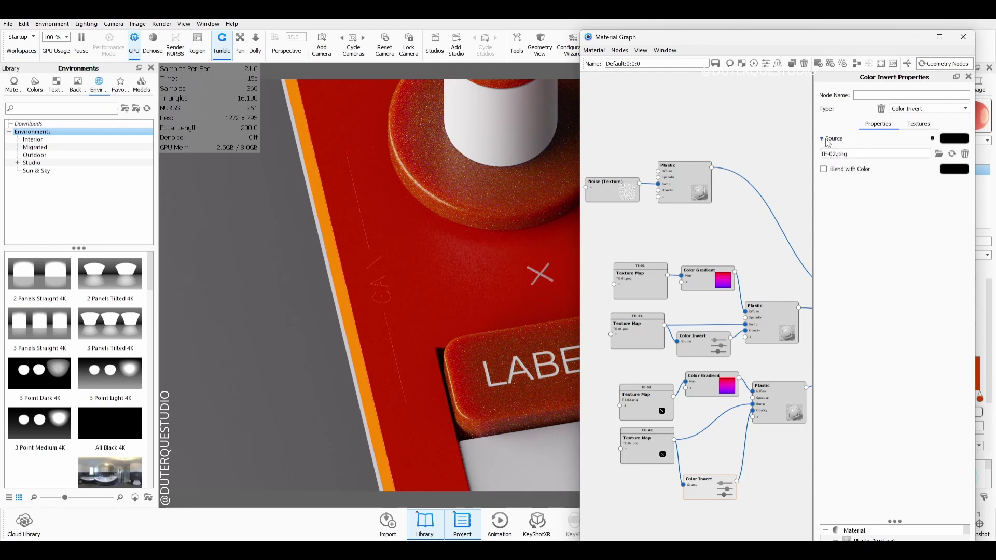
{"action": "left_click", "coordinate": [644, 291]}
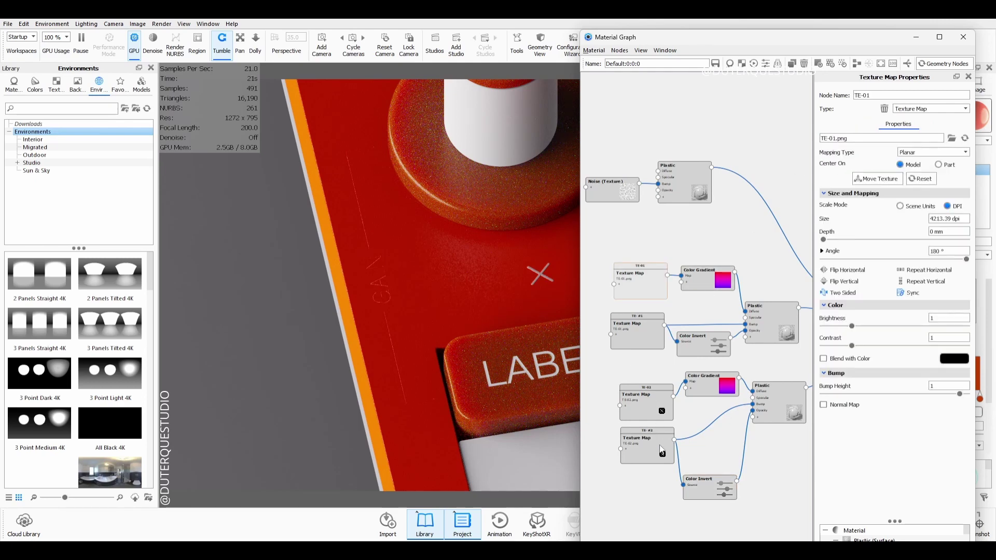
{"action": "left_click", "coordinate": [662, 451]}
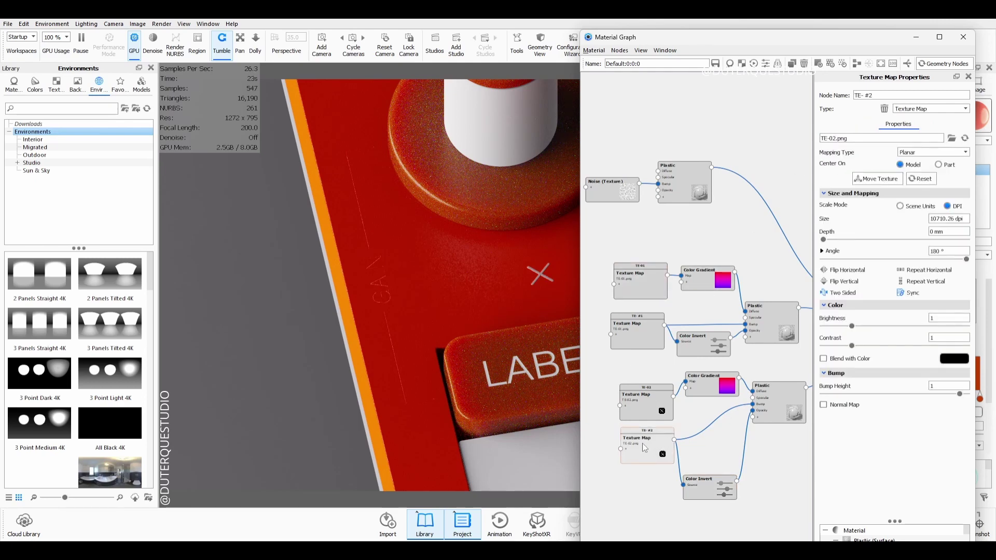
Step: Blend the bump TE-02 texture map with white #FFFFFF and tidy the X icon label's texture map and Color Gradient nodes
{"action": "left_click_drag", "start_coordinate": [632, 449], "coordinate": [630, 457]}
{"action": "left_click", "coordinate": [824, 359]}
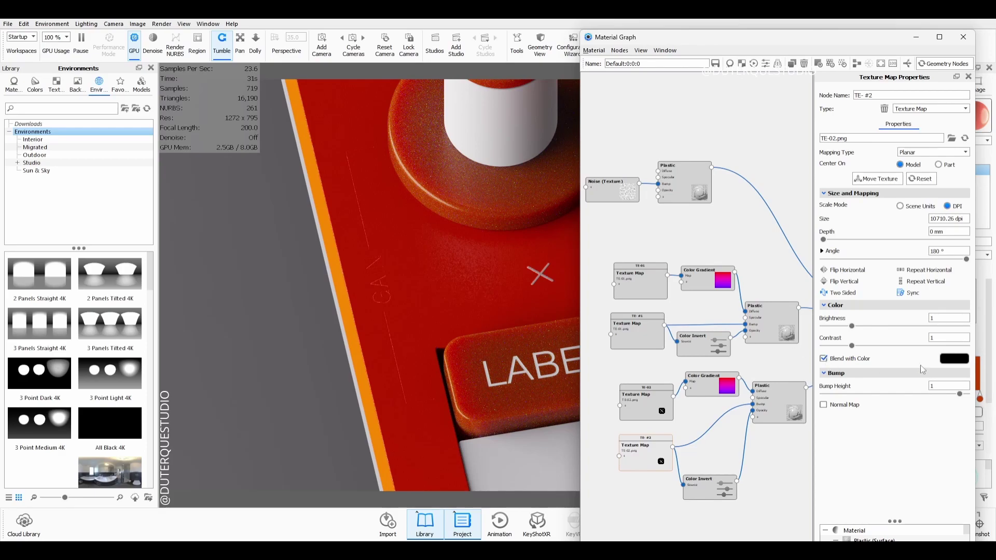
{"action": "left_click", "coordinate": [946, 360]}
{"action": "left_click_drag", "start_coordinate": [896, 156], "coordinate": [934, 207]}
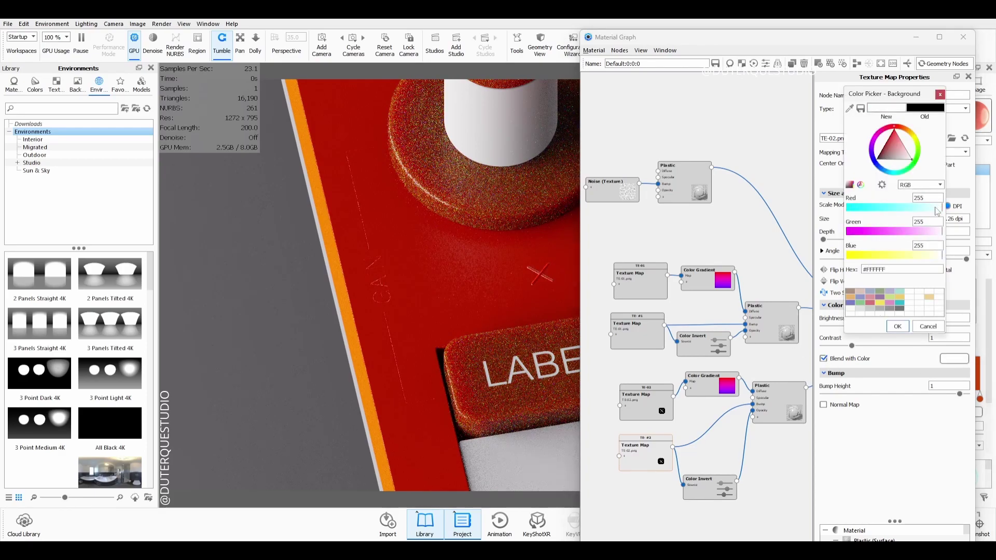
{"action": "left_click", "coordinate": [899, 329]}
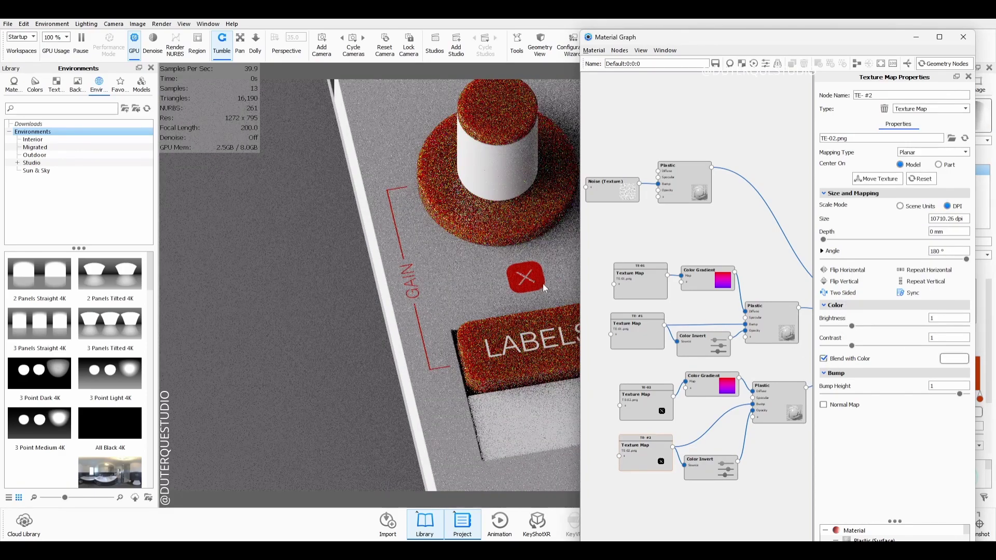
{"action": "scroll", "coordinate": [491, 291], "scroll_direction": "up", "scroll_amount": 6}
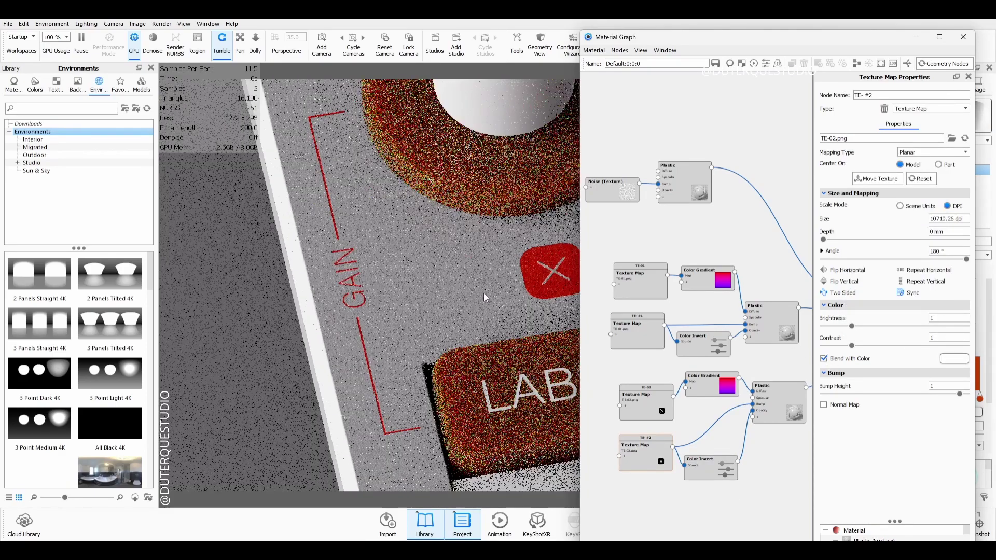
{"action": "left_click", "coordinate": [700, 287]}
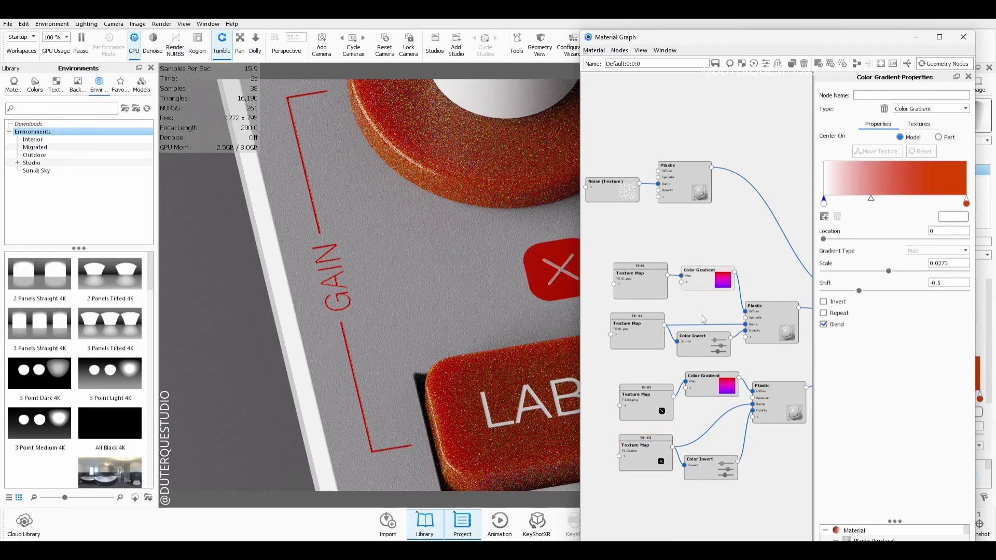
{"action": "left_click_drag", "start_coordinate": [711, 387], "coordinate": [707, 386]}
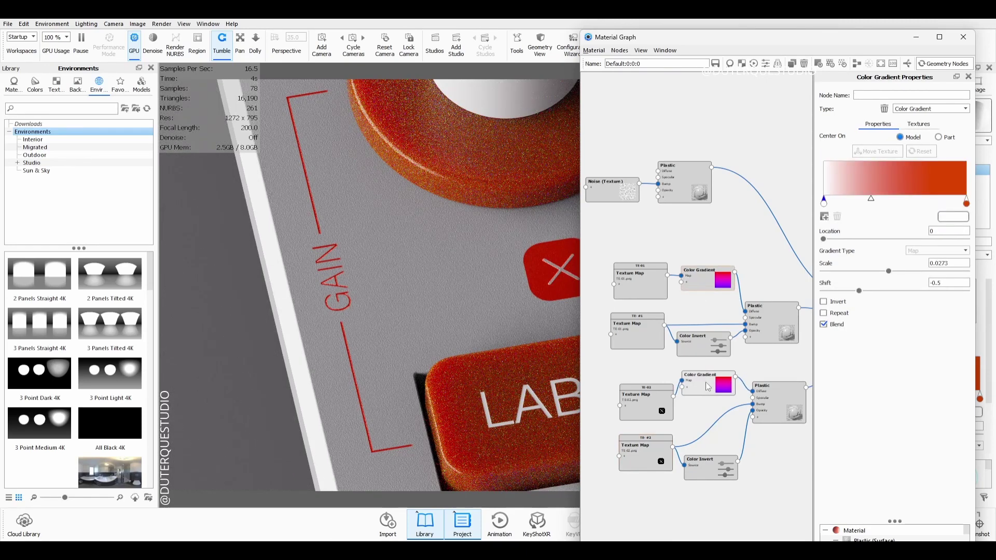
Step: Try green #62DC00 on the orange end stop of the GAIN label's Color Gradient
{"action": "left_click", "coordinate": [701, 276]}
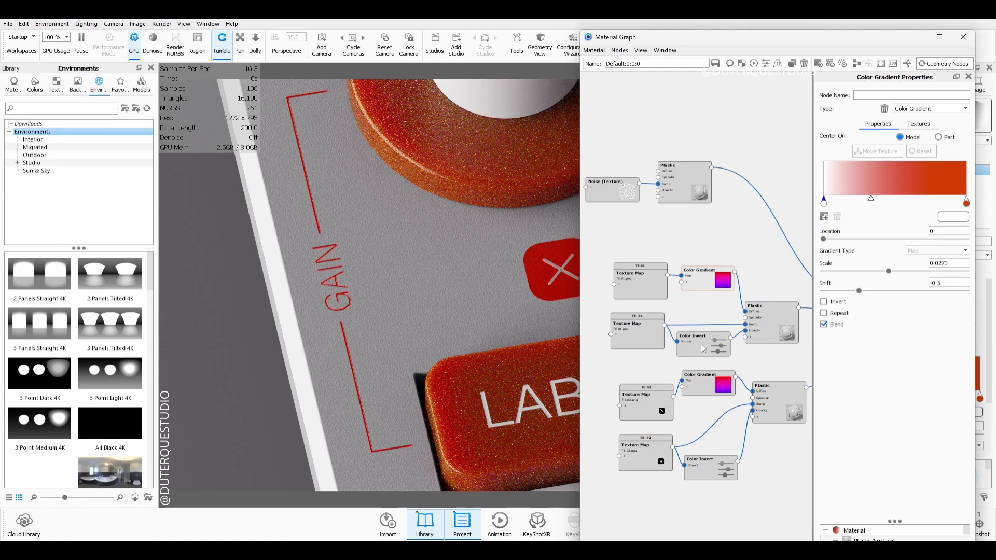
{"action": "left_click", "coordinate": [966, 203]}
{"action": "left_click", "coordinate": [956, 217]}
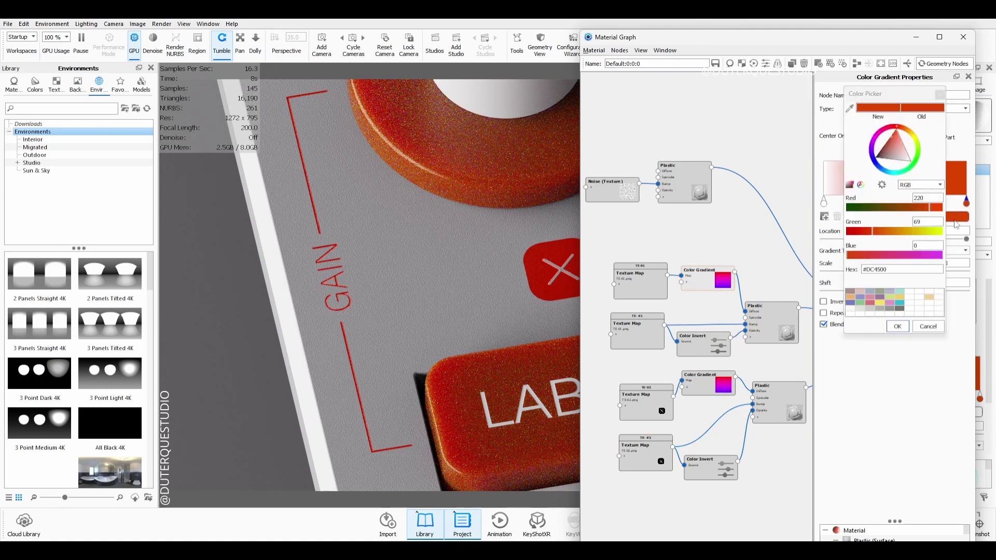
{"action": "left_click", "coordinate": [910, 167]}
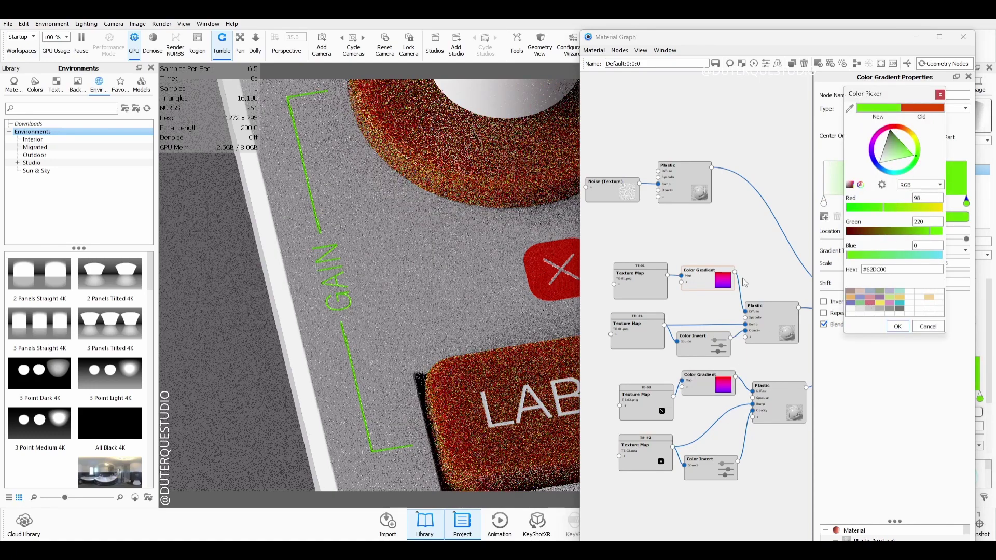
{"action": "left_click", "coordinate": [929, 326]}
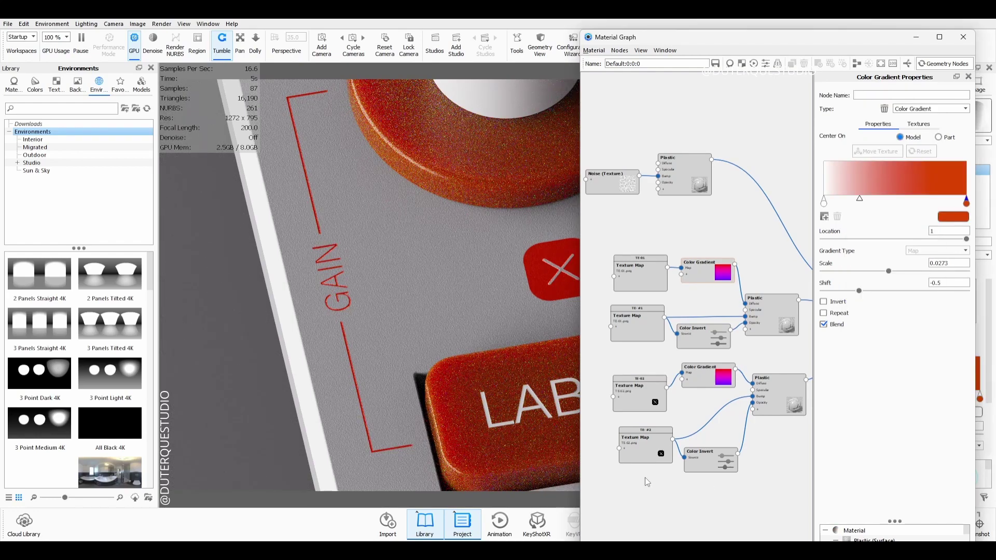
{"action": "left_click", "coordinate": [389, 324]}
{"action": "right_click", "coordinate": [376, 318]}
{"action": "left_click", "coordinate": [756, 501]}
Step: Turn off blending in the GAIN label's Color Gradient and move its orange stop to location 0.305
{"action": "left_click", "coordinate": [722, 278]}
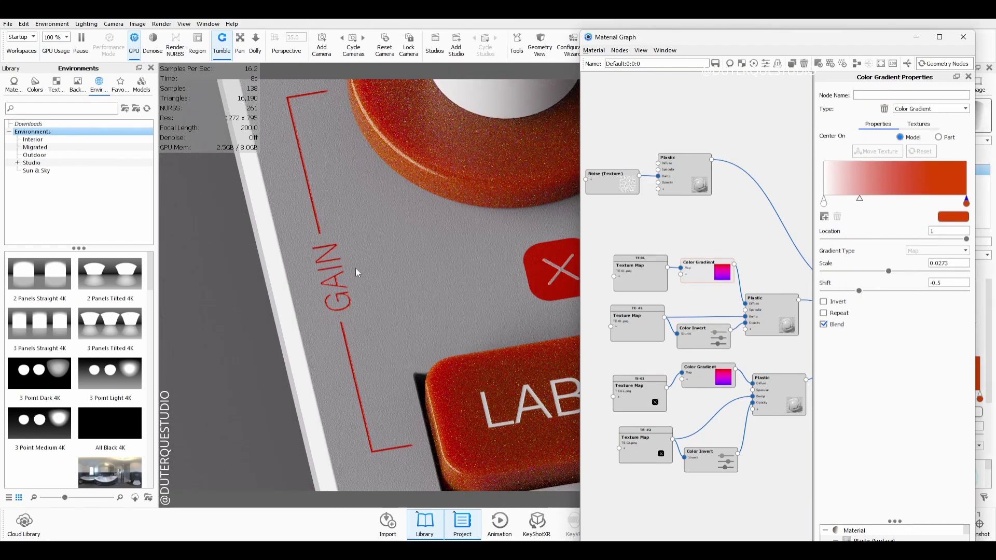
{"action": "left_click_drag", "start_coordinate": [356, 272], "coordinate": [306, 332]}
{"action": "mouse_move", "coordinate": [861, 201]}
{"action": "left_mouse_down"}
{"action": "mouse_move", "coordinate": [929, 201]}
{"action": "mouse_move", "coordinate": [853, 196]}
{"action": "left_mouse_up"}
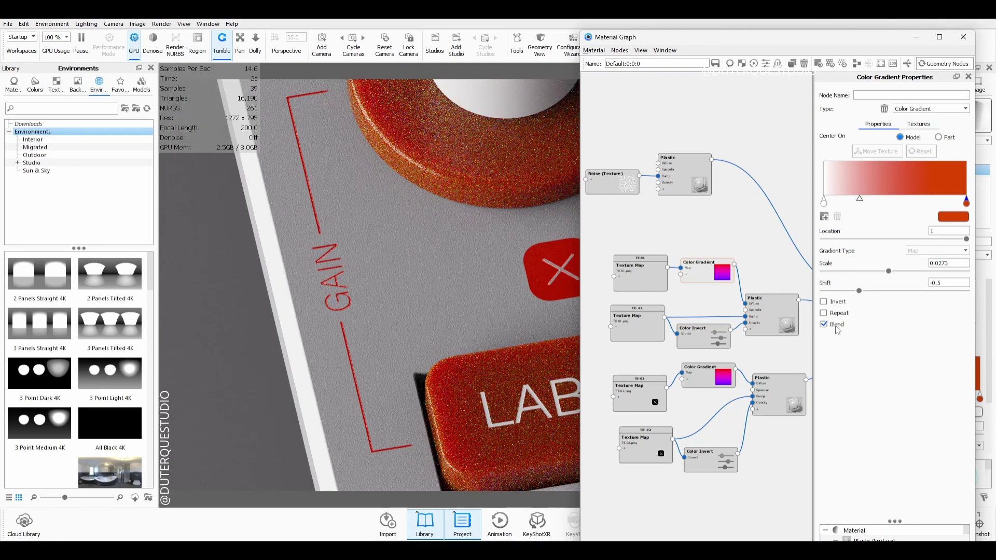
{"action": "left_click", "coordinate": [836, 326]}
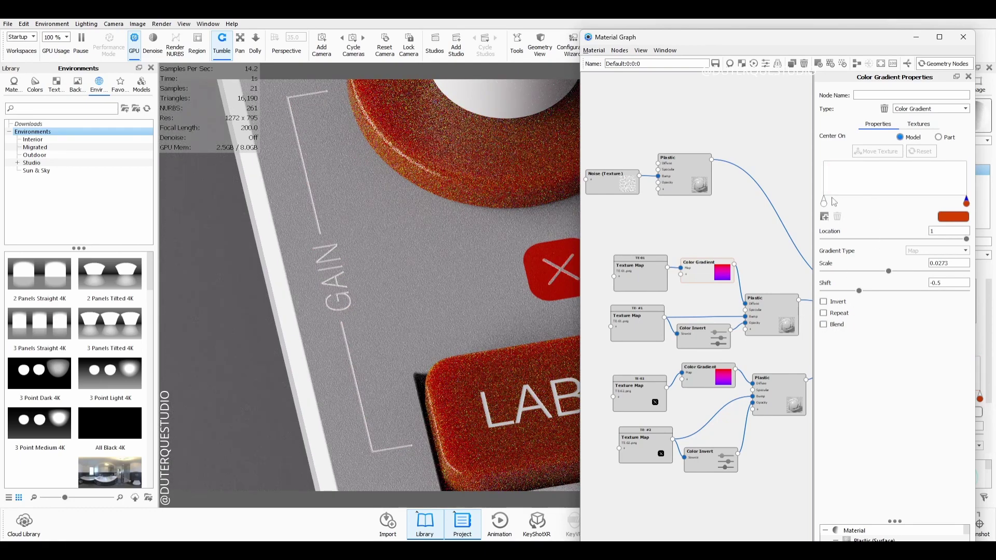
{"action": "left_click_drag", "start_coordinate": [969, 208], "coordinate": [870, 208]}
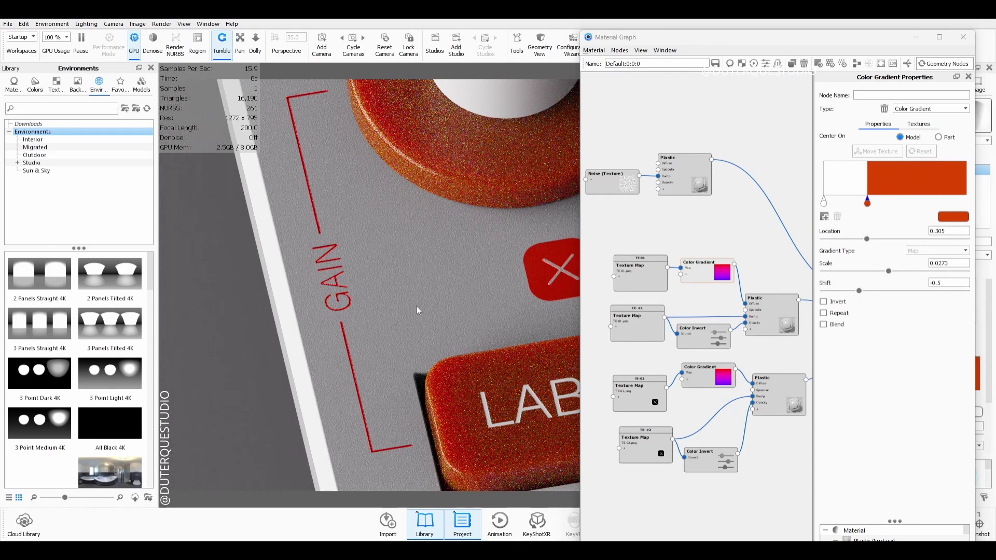
Step: Examine the GAIN and X icon labels in the render from several angles and review the body's Noise and Plastic nodes
{"action": "left_click_drag", "start_coordinate": [415, 312], "coordinate": [543, 355]}
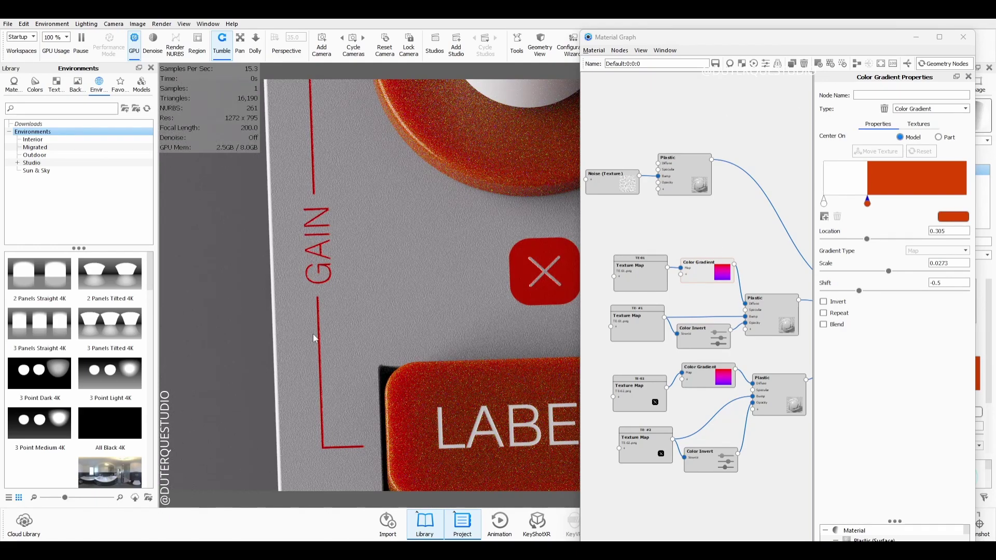
{"action": "left_click_drag", "start_coordinate": [313, 334], "coordinate": [426, 354]}
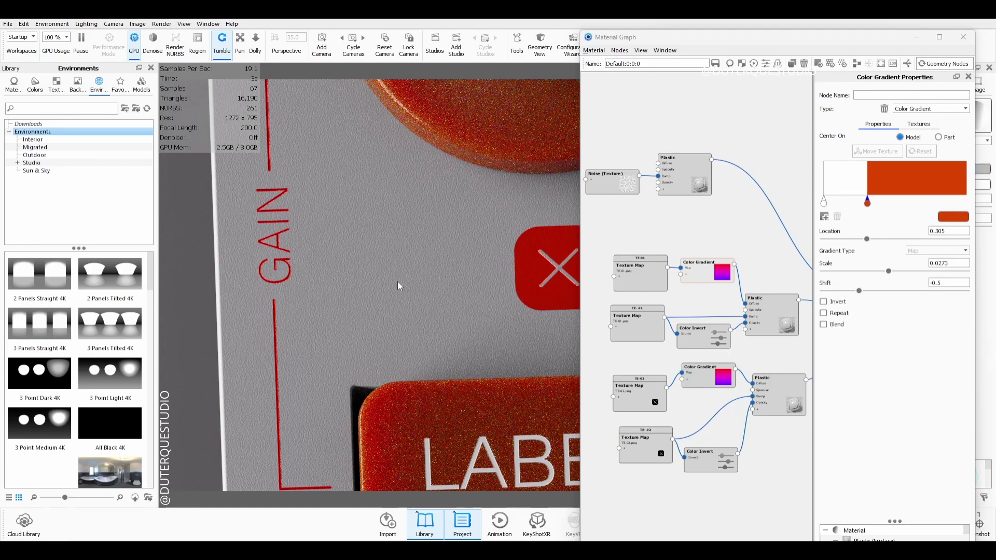
{"action": "left_click_drag", "start_coordinate": [449, 235], "coordinate": [513, 300]}
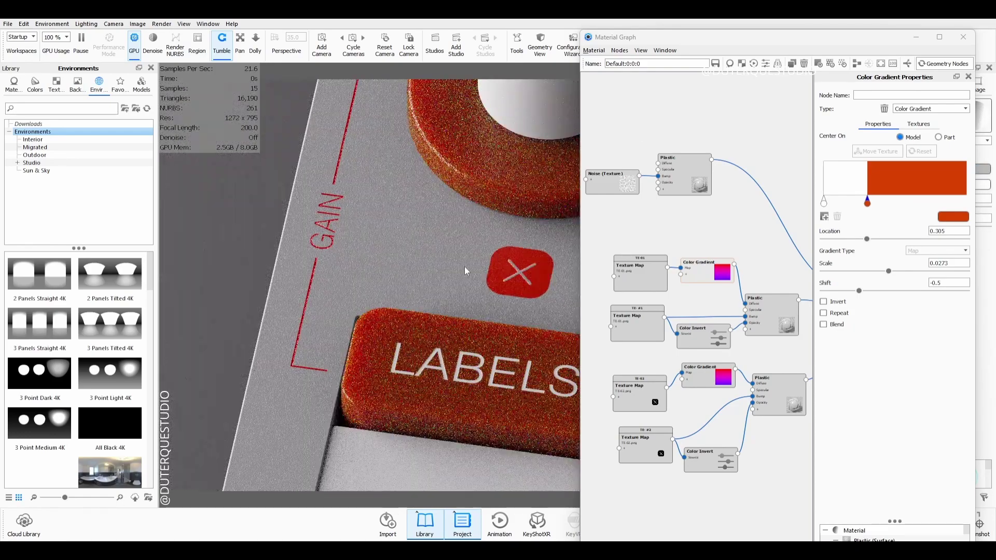
{"action": "left_click_drag", "start_coordinate": [283, 250], "coordinate": [411, 287]}
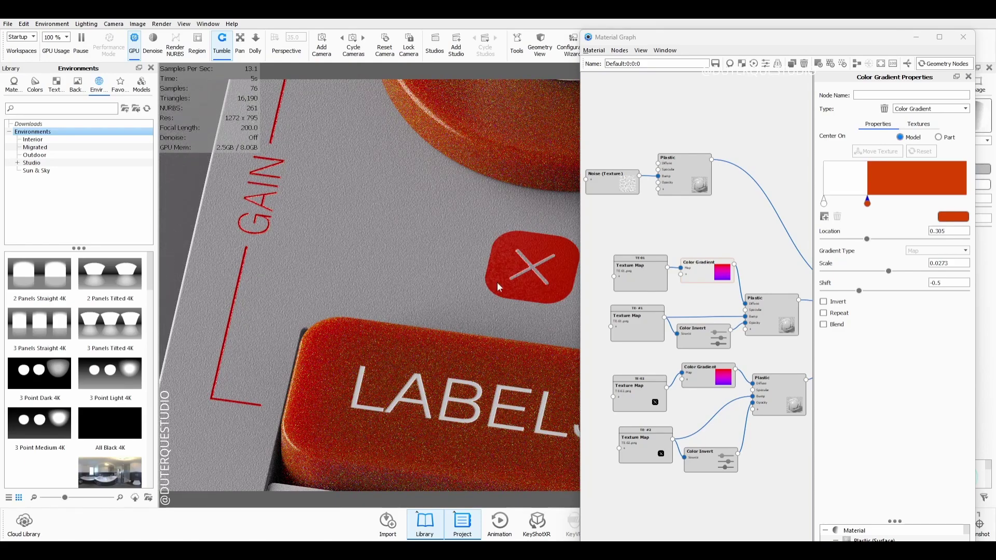
{"action": "left_click", "coordinate": [627, 194]}
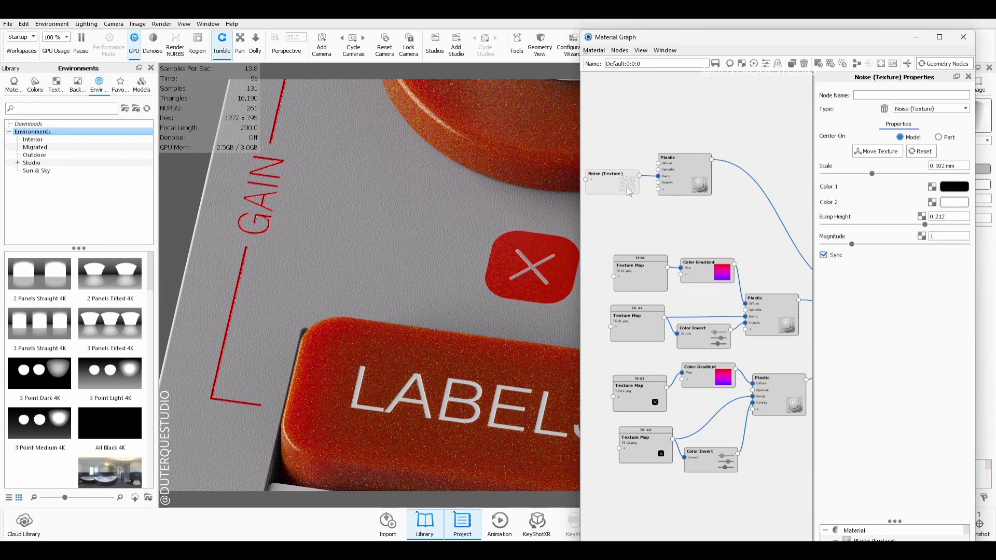
{"action": "left_click", "coordinate": [705, 189]}
{"action": "scroll", "coordinate": [724, 228], "scroll_direction": "down", "scroll_amount": 3}
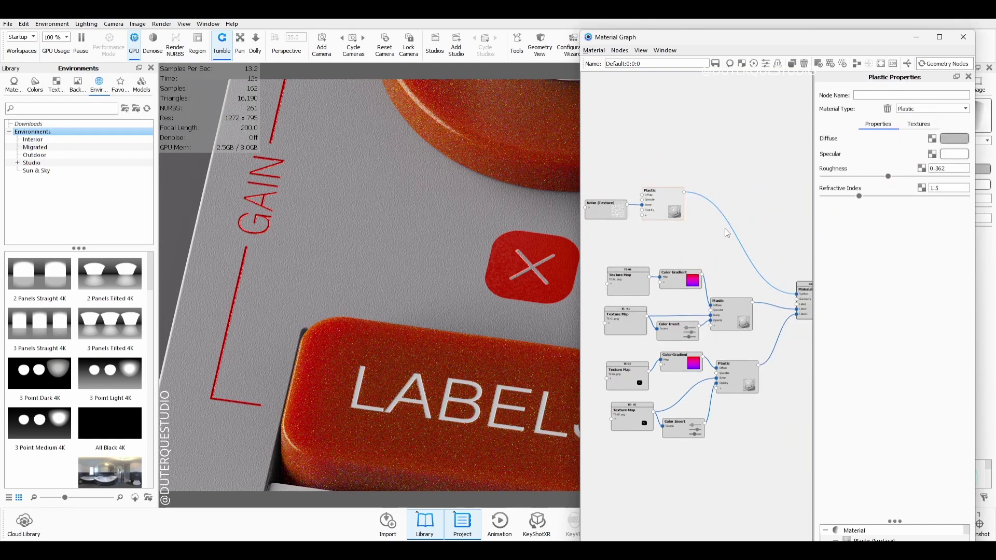
{"action": "scroll", "coordinate": [787, 303], "scroll_direction": "up", "scroll_amount": 2}
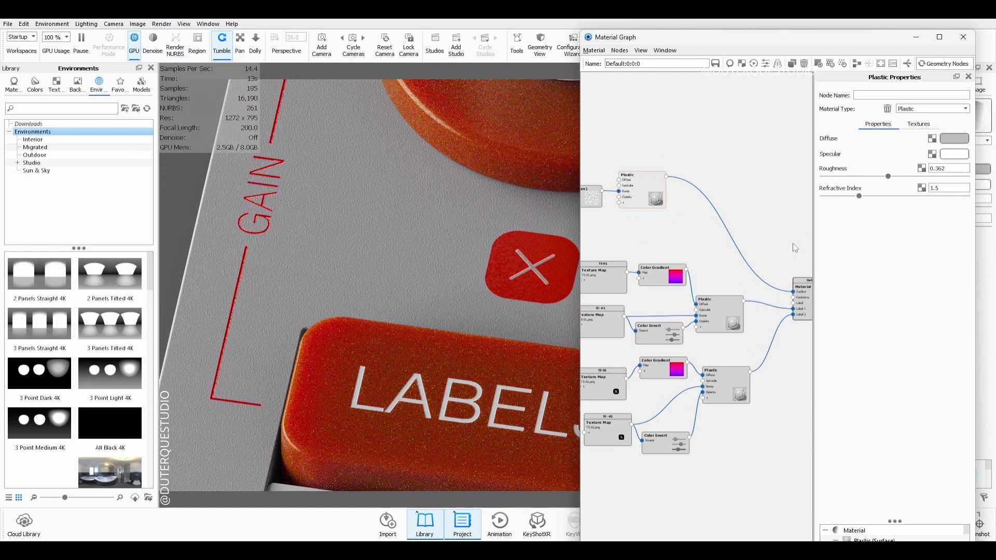
Step: Select the body's root Material node, close the material graph, and turn off Apply Bump To Labels for the Noise bump texture
{"action": "scroll", "coordinate": [787, 312], "scroll_direction": "up", "scroll_amount": 3}
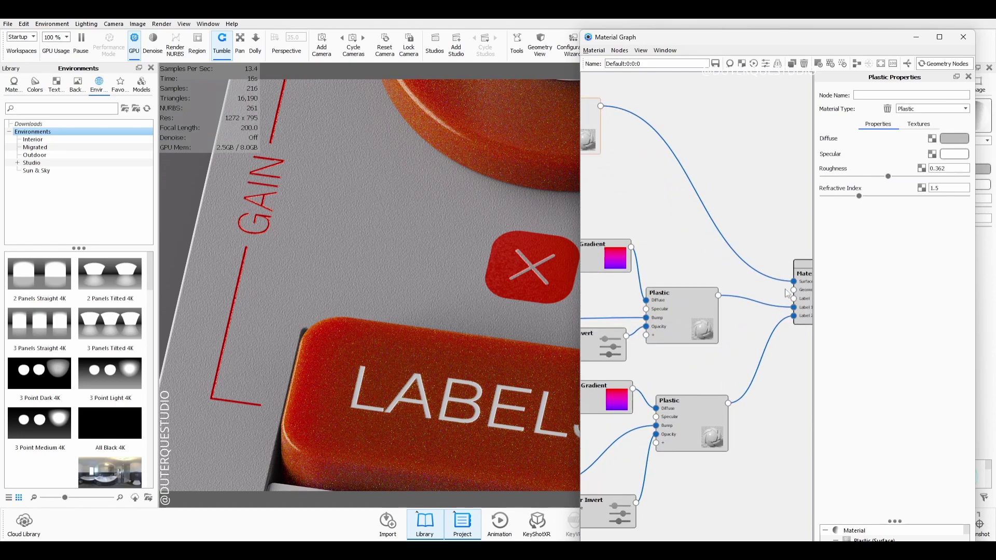
{"action": "middle_click_drag", "start_coordinate": [781, 376], "coordinate": [719, 376]}
{"action": "left_click", "coordinate": [761, 282]}
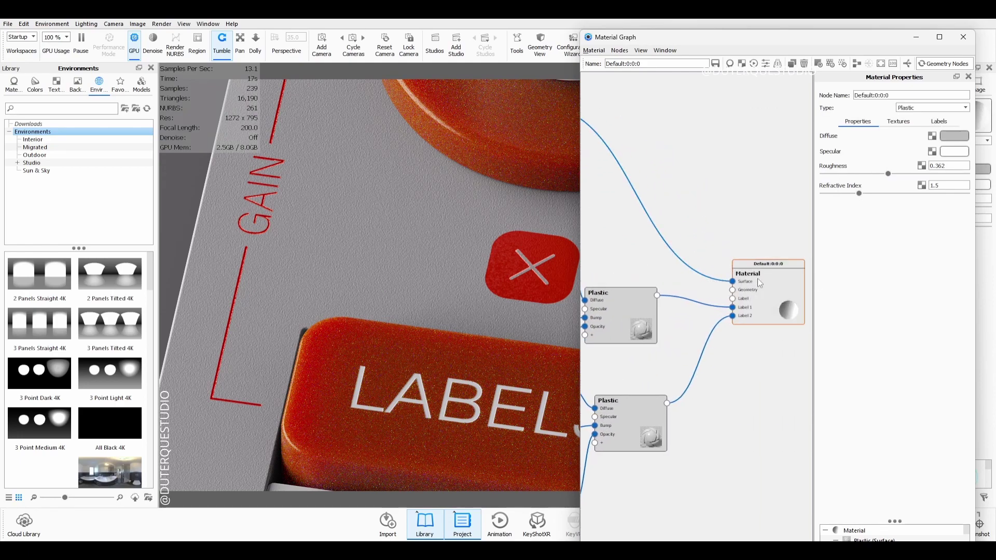
{"action": "left_click", "coordinate": [963, 37]}
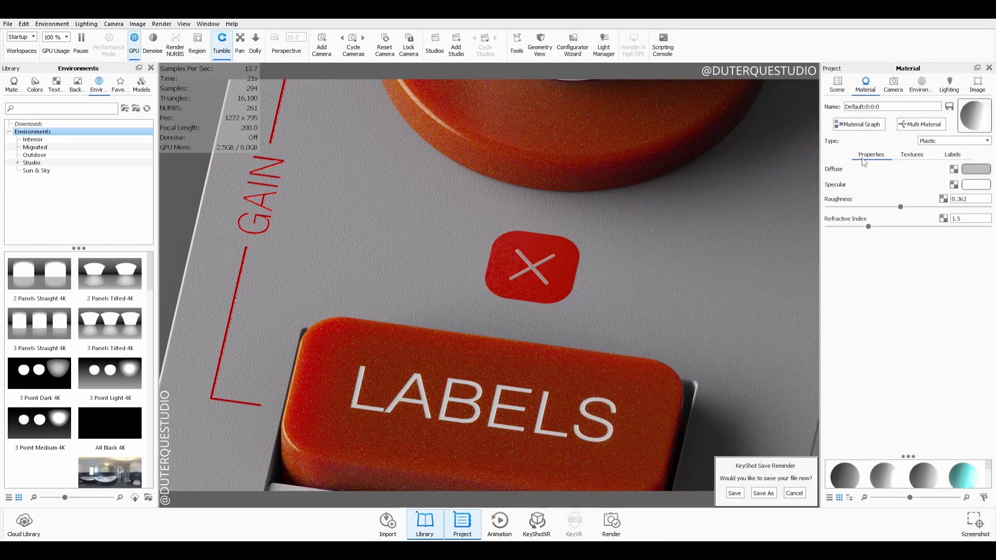
{"action": "left_click", "coordinate": [905, 158]}
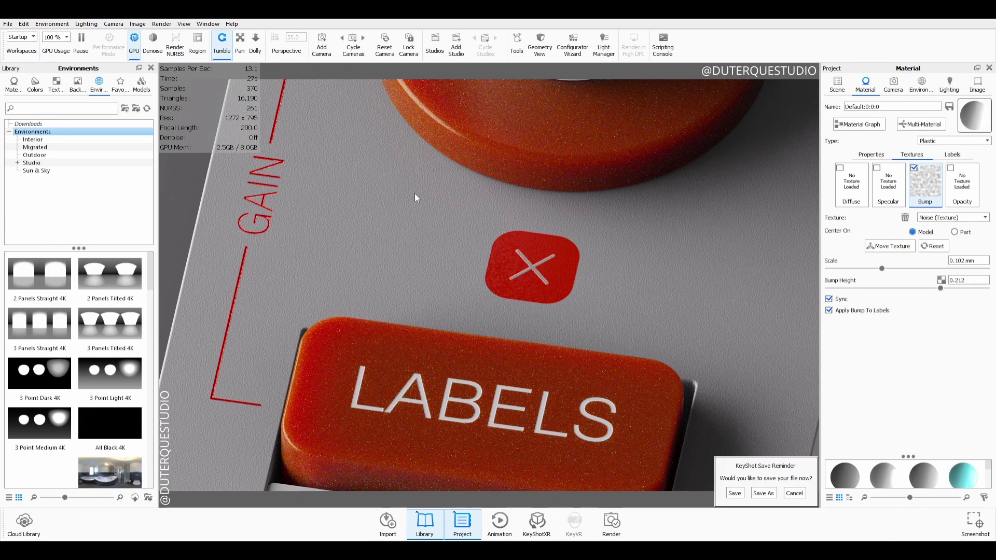
{"action": "left_click", "coordinate": [834, 311]}
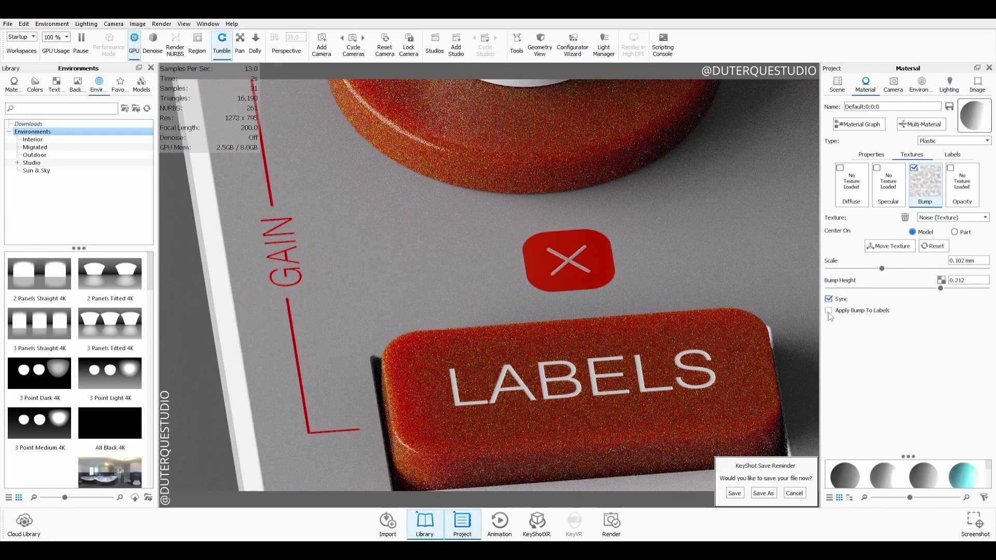
{"action": "left_click", "coordinate": [829, 311]}
{"action": "left_click", "coordinate": [829, 311]}
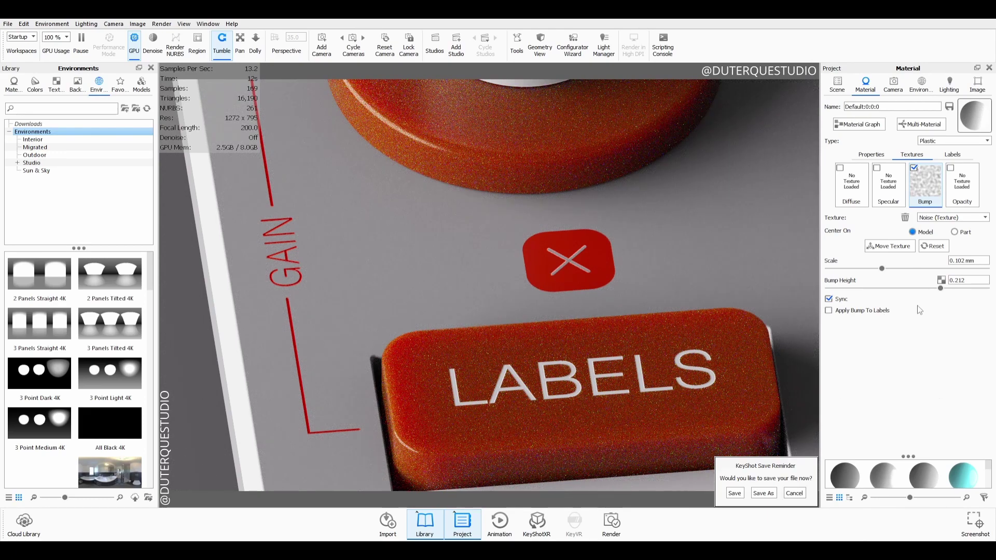
Step: Set the bump height of the X icon label's bump texture to -0.898
{"action": "left_click", "coordinate": [954, 155]}
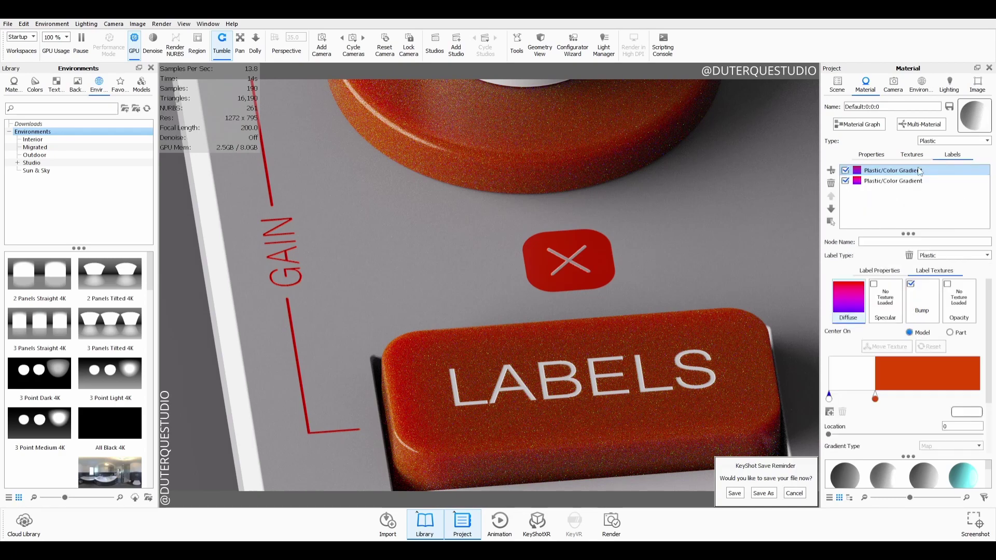
{"action": "left_click", "coordinate": [883, 182]}
{"action": "left_click", "coordinate": [878, 171]}
{"action": "left_click", "coordinate": [880, 181]}
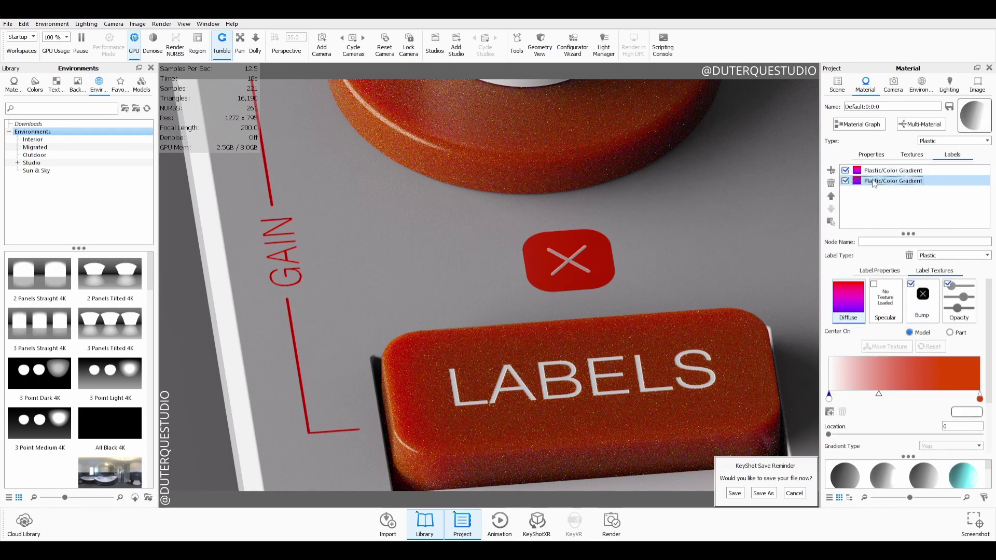
{"action": "scroll", "coordinate": [908, 326], "scroll_direction": "down", "scroll_amount": 2}
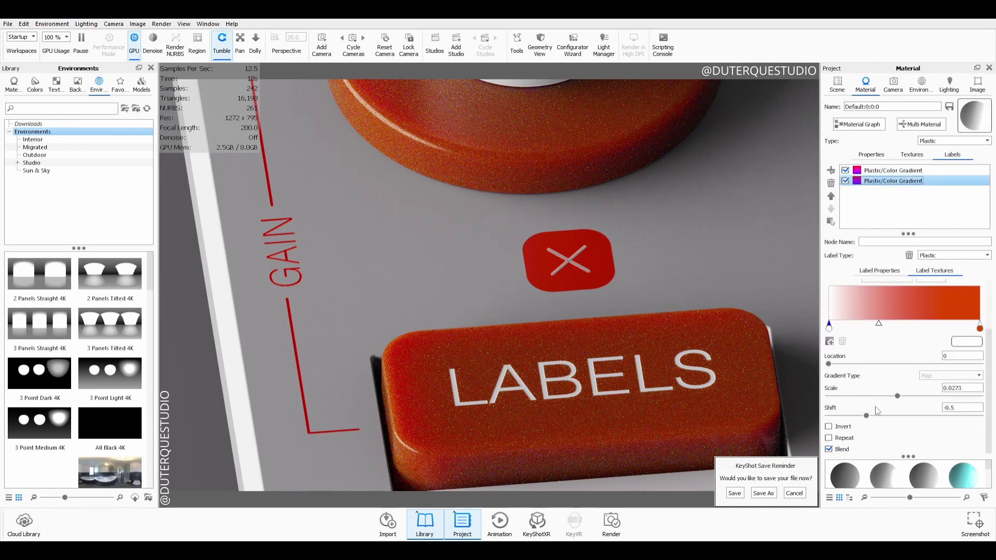
{"action": "scroll", "coordinate": [879, 378], "scroll_direction": "up", "scroll_amount": 1}
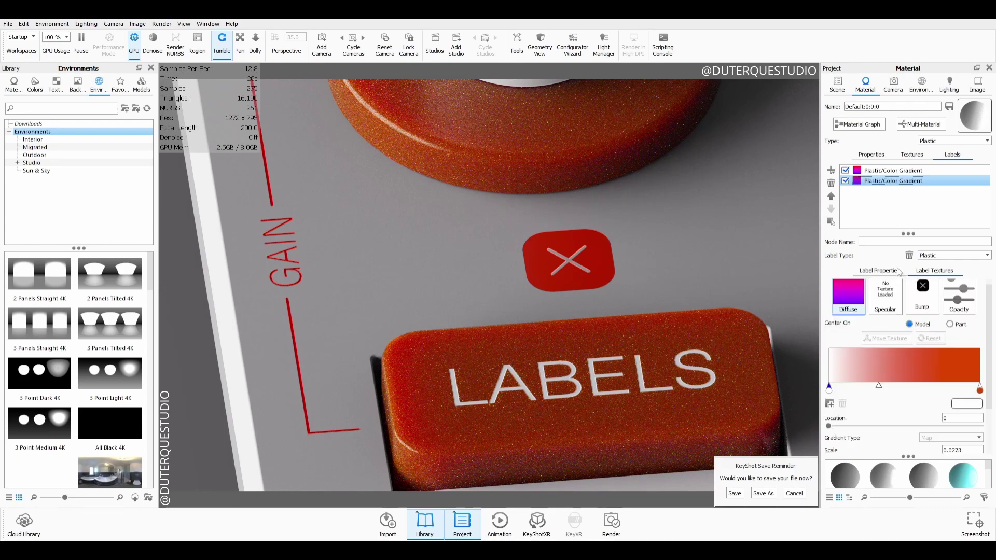
{"action": "scroll", "coordinate": [892, 395], "scroll_direction": "down", "scroll_amount": 4}
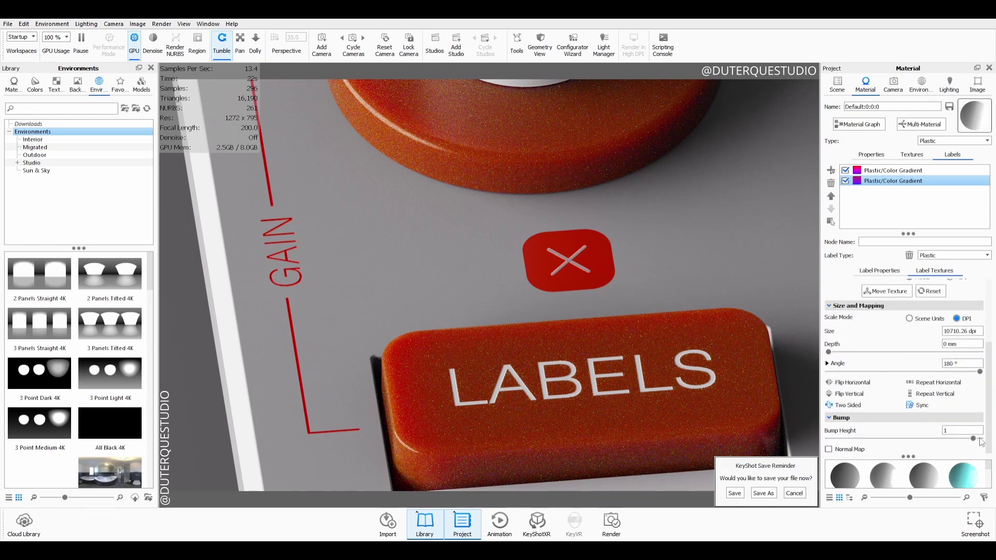
{"action": "left_click_drag", "start_coordinate": [975, 440], "coordinate": [846, 438]}
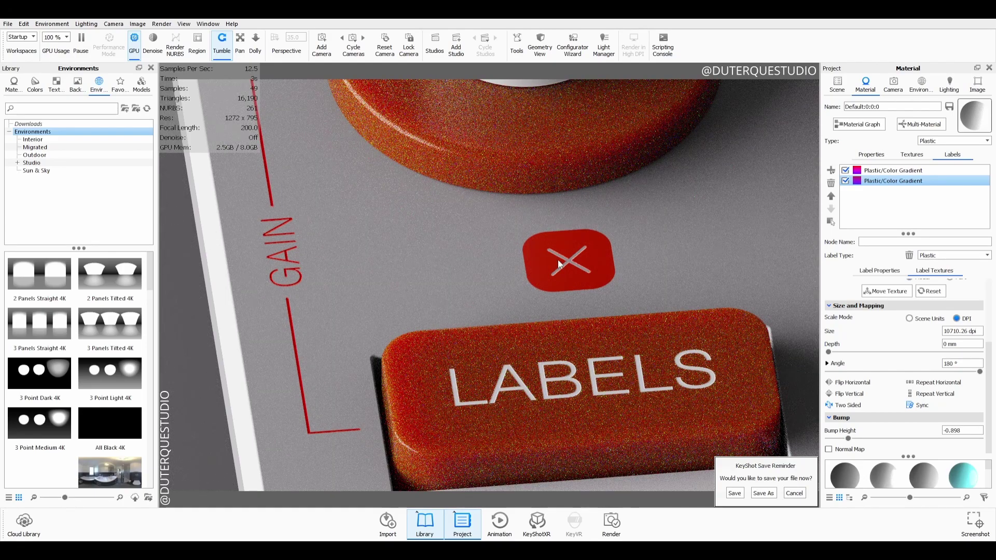
Step: Examine the X icon and GAIN labels in the render up close and across the whole panel
{"action": "scroll", "coordinate": [563, 260], "scroll_direction": "up", "scroll_amount": 2}
{"action": "scroll", "coordinate": [582, 258], "scroll_direction": "up", "scroll_amount": 2}
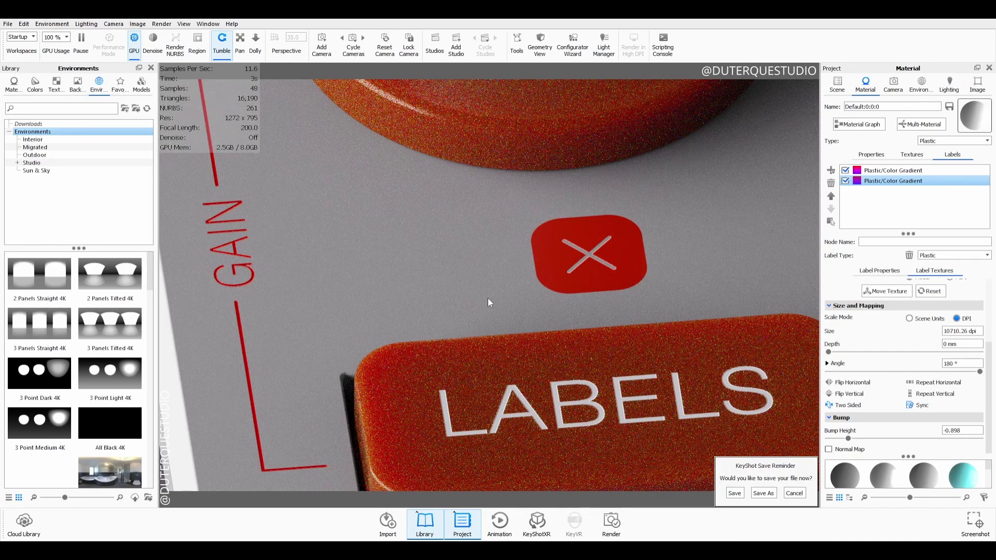
{"action": "scroll", "coordinate": [482, 300], "scroll_direction": "down", "scroll_amount": 5}
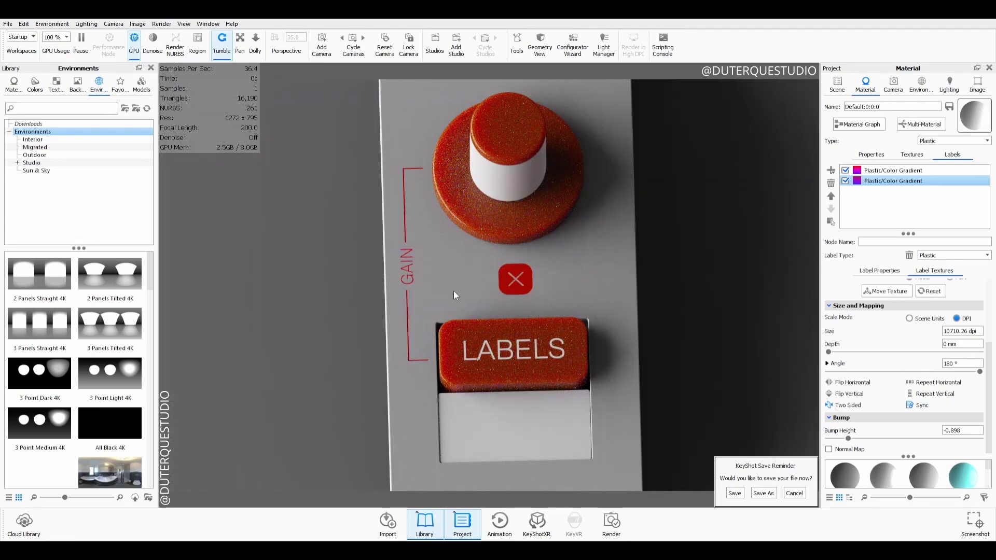
{"action": "scroll", "coordinate": [457, 291], "scroll_direction": "up", "scroll_amount": 2}
{"action": "scroll", "coordinate": [457, 291], "scroll_direction": "down", "scroll_amount": 2}
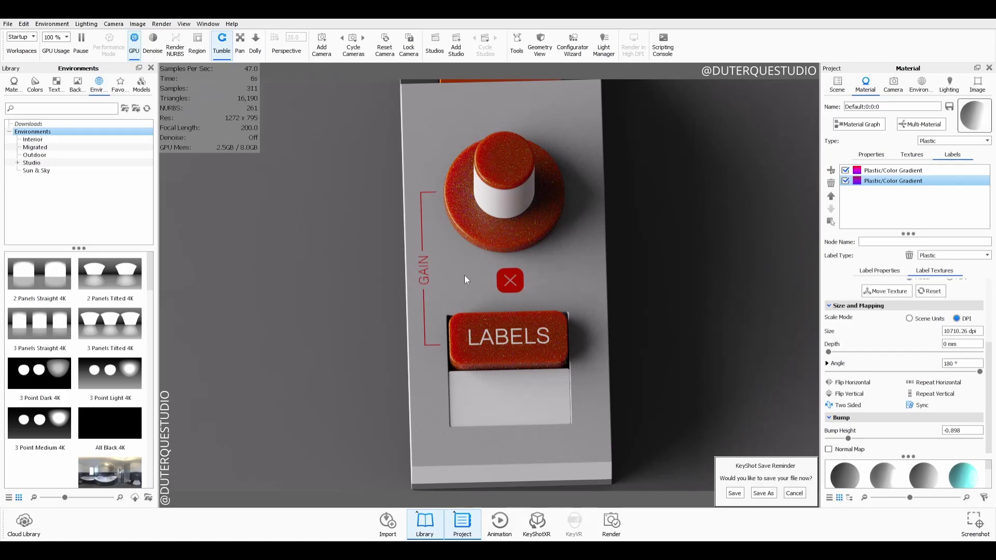